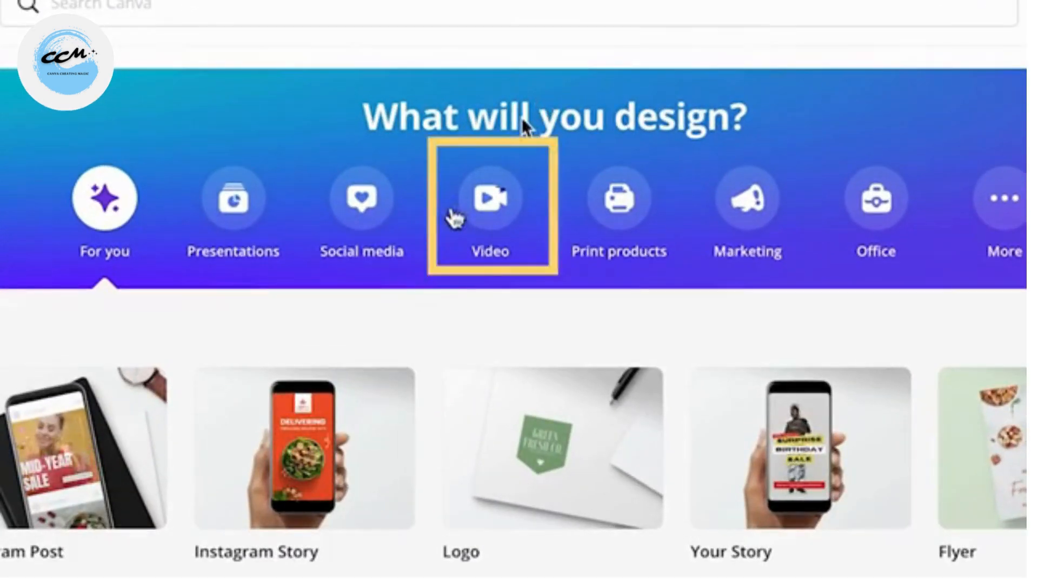
Browse the design categories and create a blank Facebook Video design.
{"action": "left_click", "coordinate": [493, 238]}
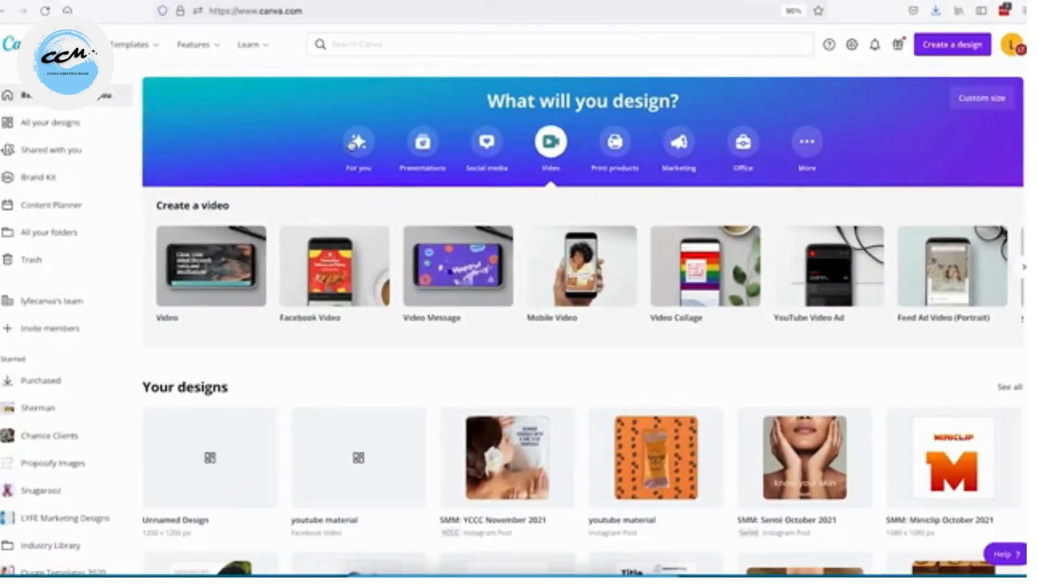
{"action": "left_click", "coordinate": [357, 143]}
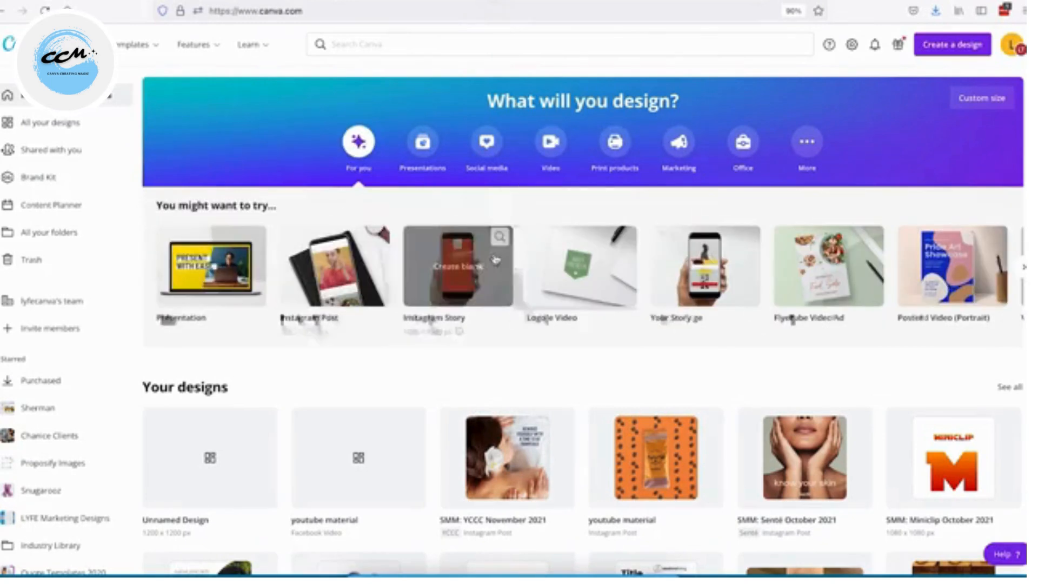
{"action": "left_click", "coordinate": [423, 143]}
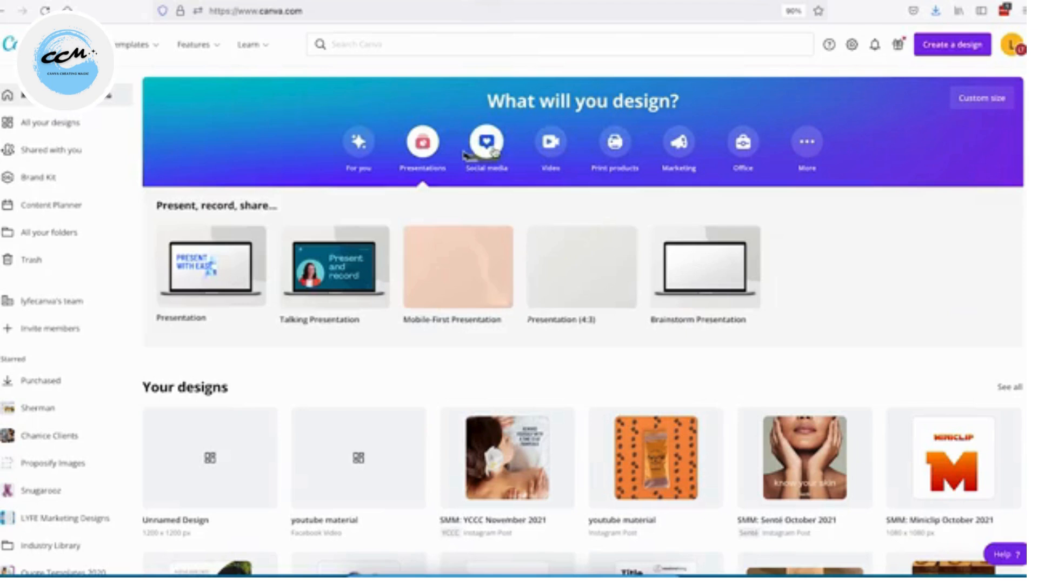
{"action": "left_click", "coordinate": [485, 142]}
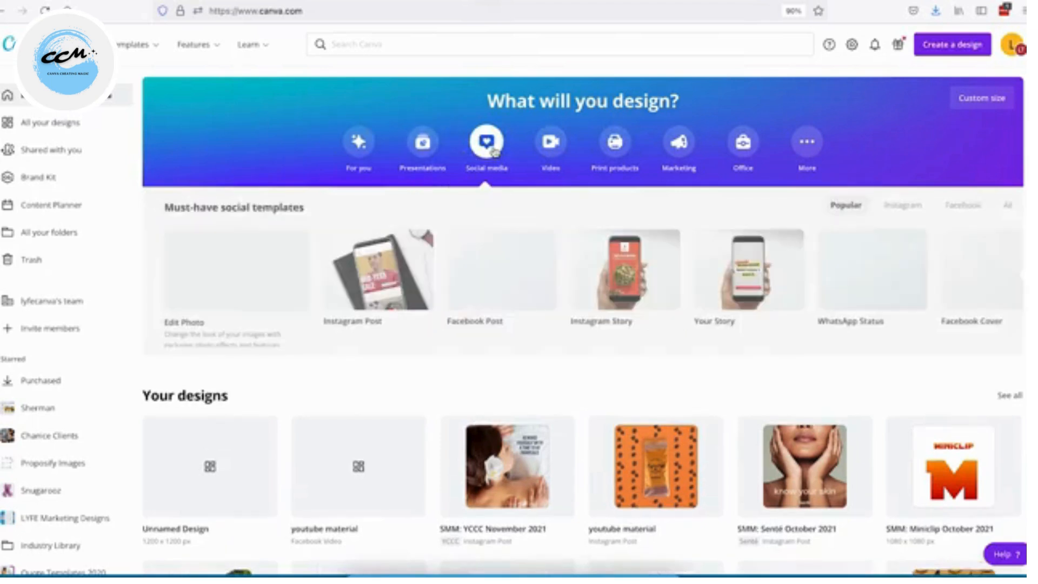
{"action": "left_click", "coordinate": [547, 145]}
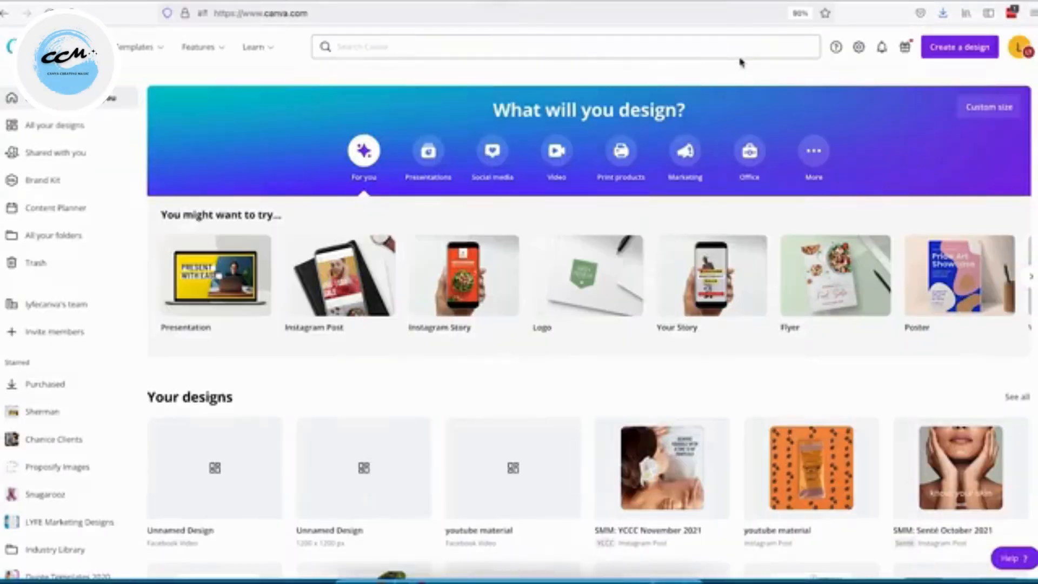
{"action": "left_click", "coordinate": [558, 153]}
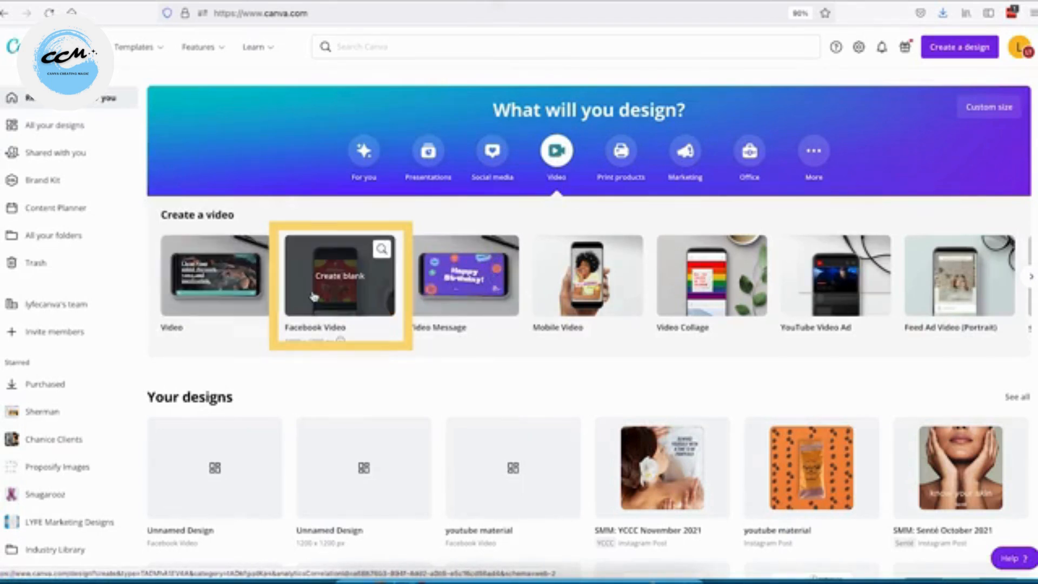
{"action": "left_click", "coordinate": [335, 314]}
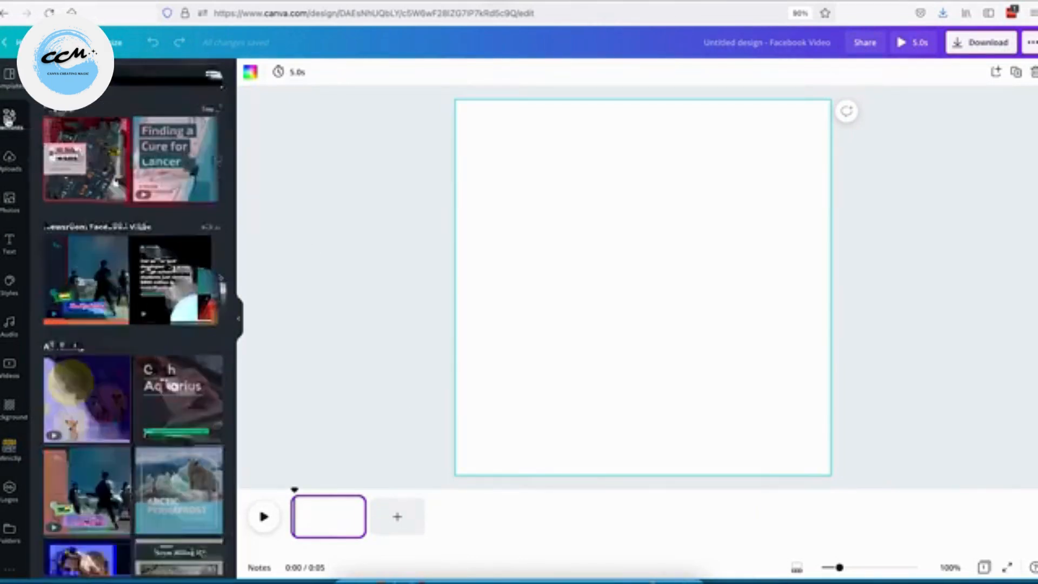
Add the pink GLOW neon text combination to the blank page.
{"action": "left_click", "coordinate": [9, 117]}
{"action": "left_click", "coordinate": [10, 210]}
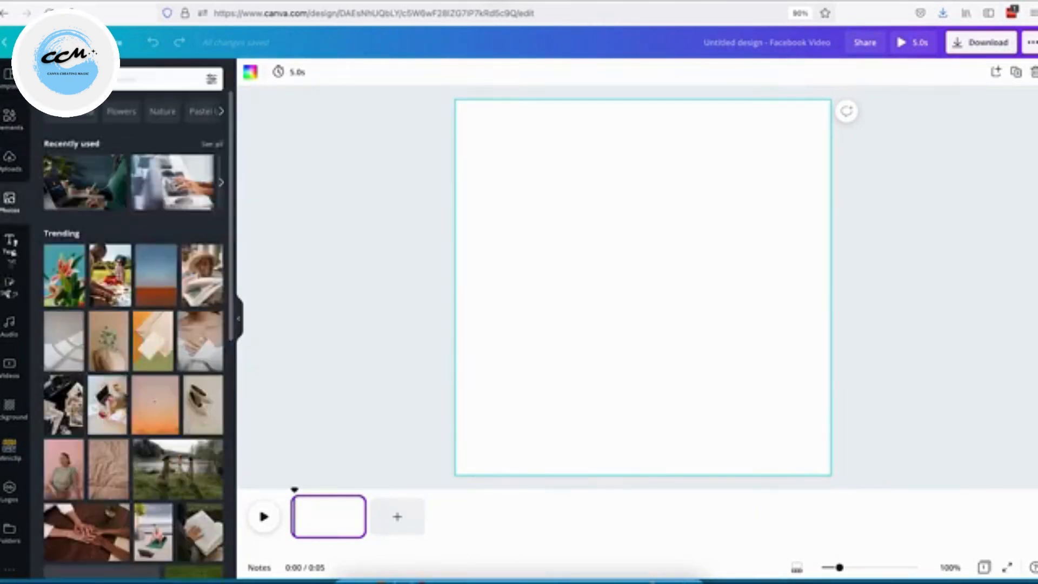
{"action": "left_click", "coordinate": [10, 324]}
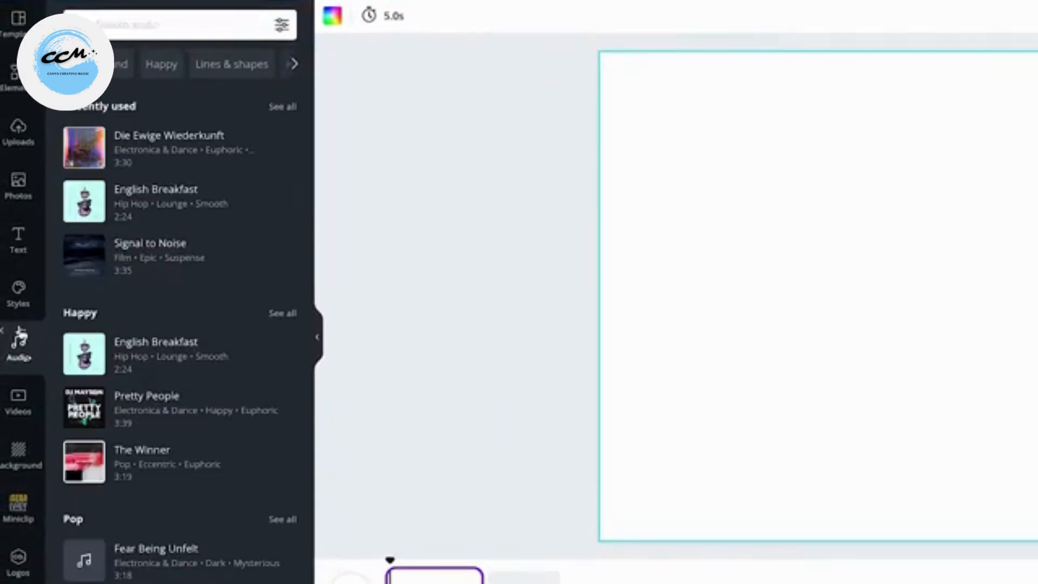
{"action": "left_click", "coordinate": [18, 246]}
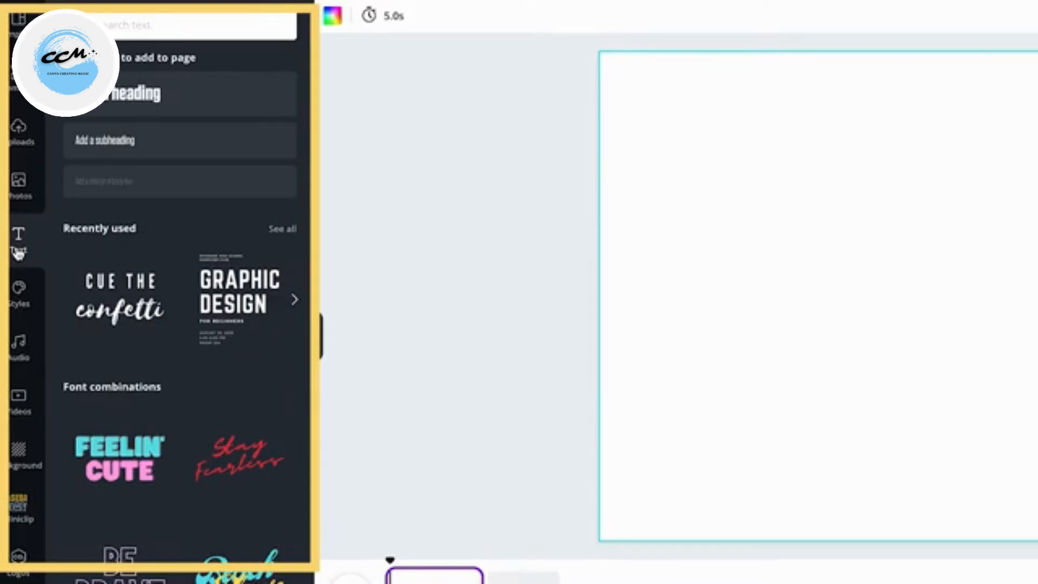
{"action": "scroll", "coordinate": [152, 453], "scroll_direction": "down", "scroll_amount": 6}
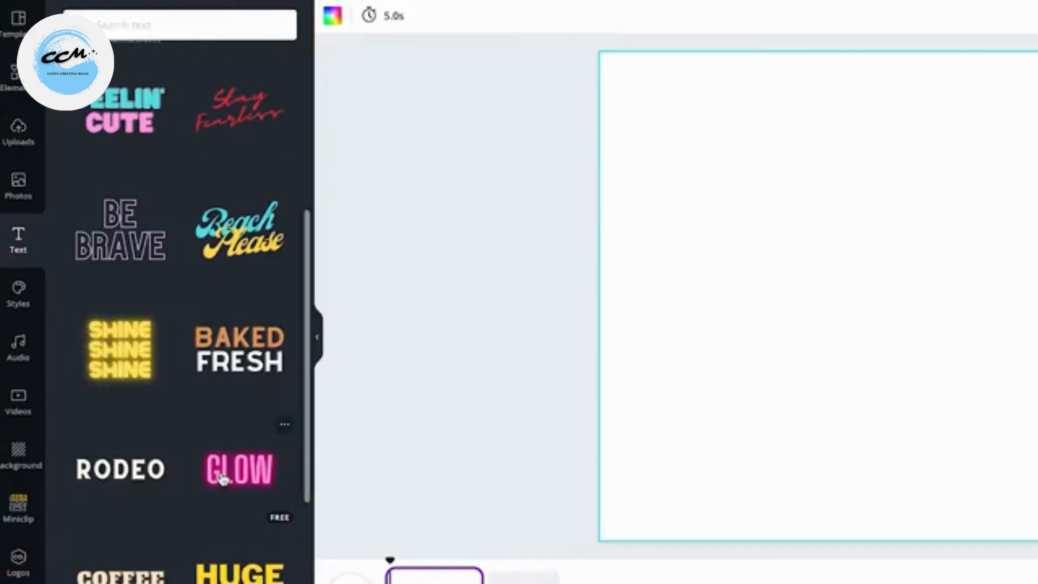
{"action": "left_click", "coordinate": [222, 476]}
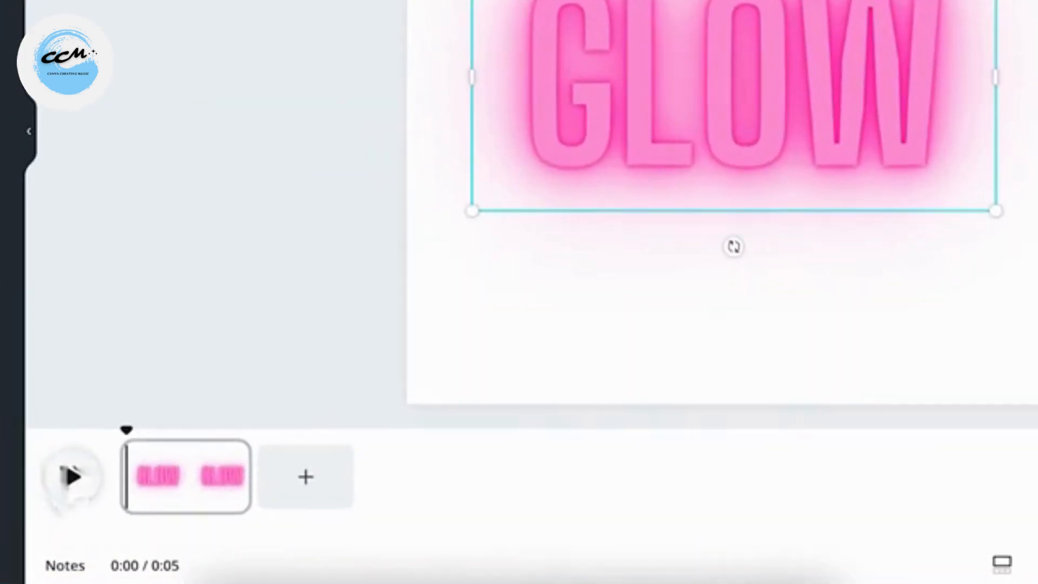
Preview the text animation and lengthen the page's duration to about 8.3 seconds in the timeline.
{"action": "left_click", "coordinate": [76, 481]}
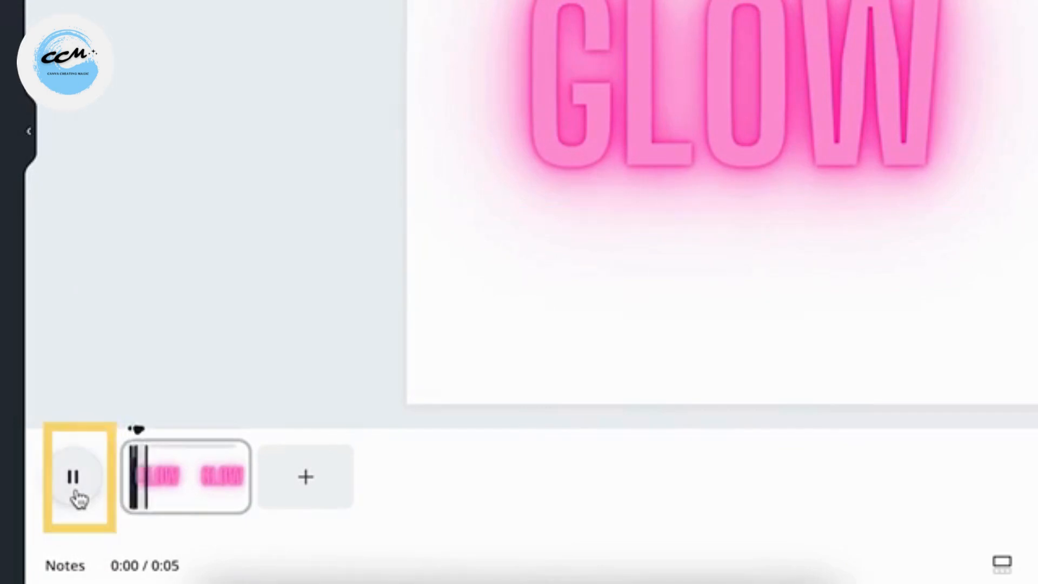
{"action": "left_click", "coordinate": [76, 491]}
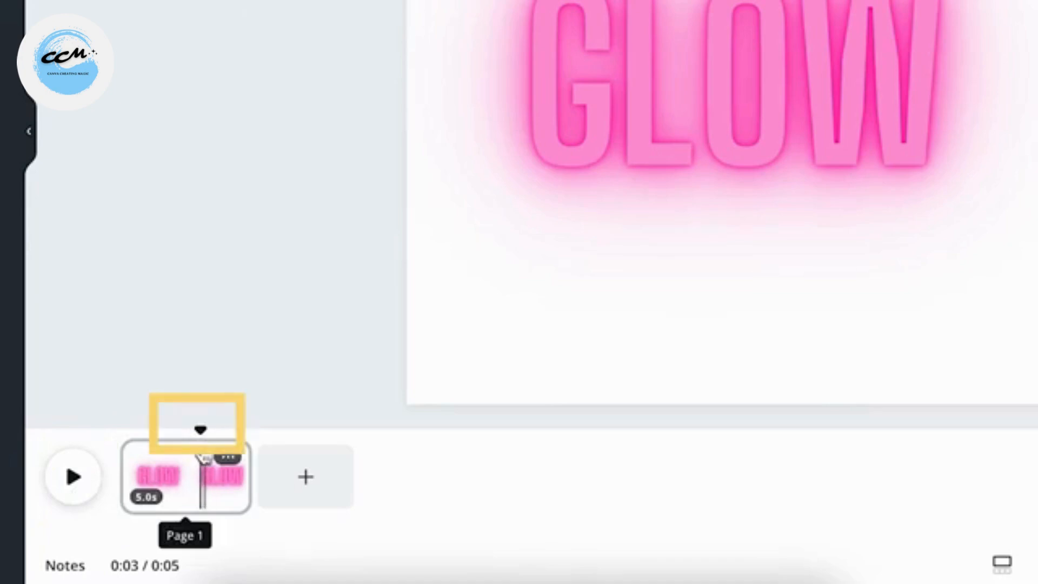
{"action": "left_click_drag", "start_coordinate": [205, 459], "coordinate": [142, 432]}
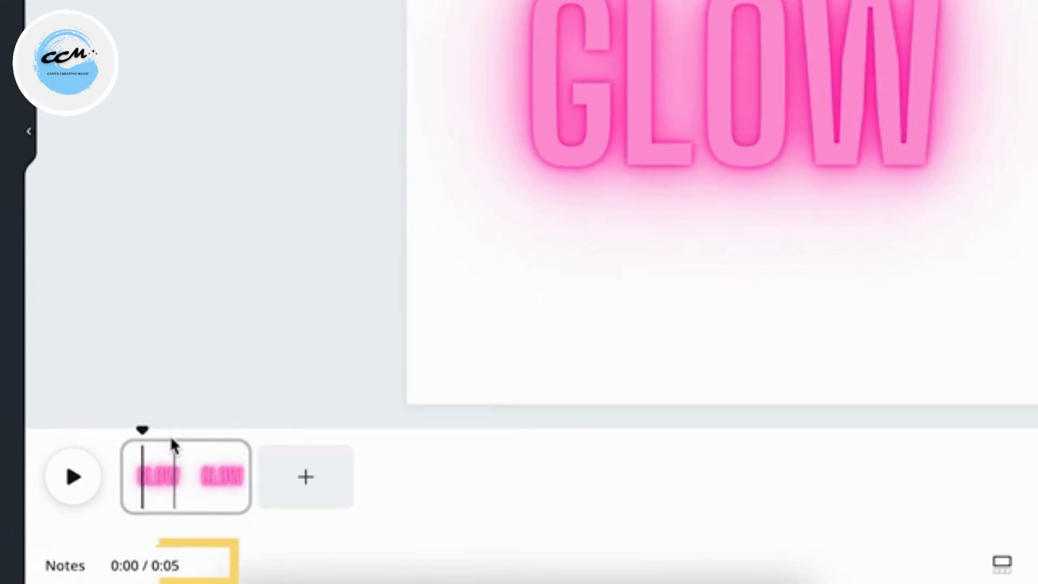
{"action": "left_click_drag", "start_coordinate": [254, 495], "coordinate": [151, 496]}
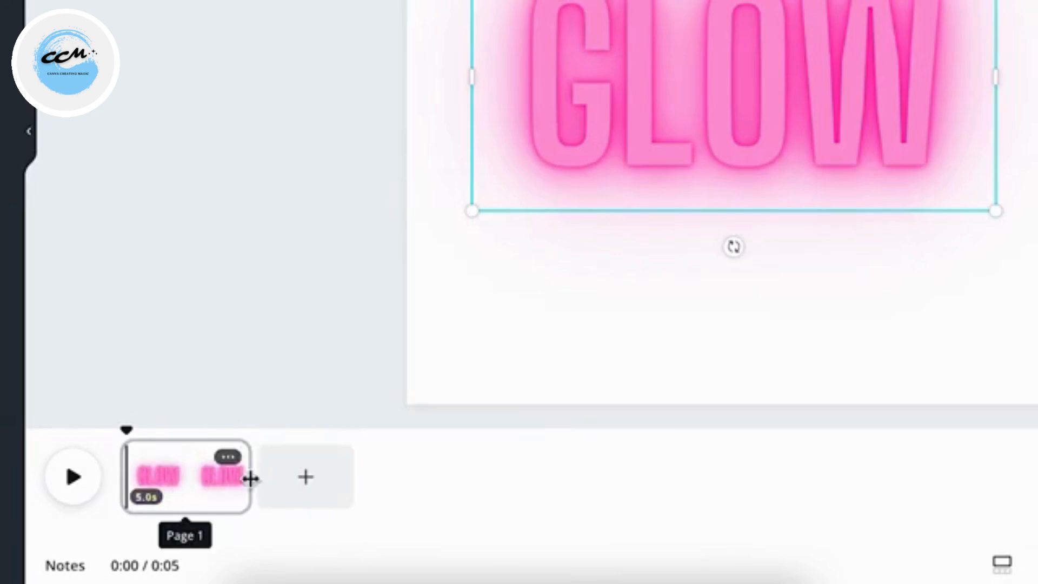
{"action": "left_click_drag", "start_coordinate": [249, 482], "coordinate": [329, 485]}
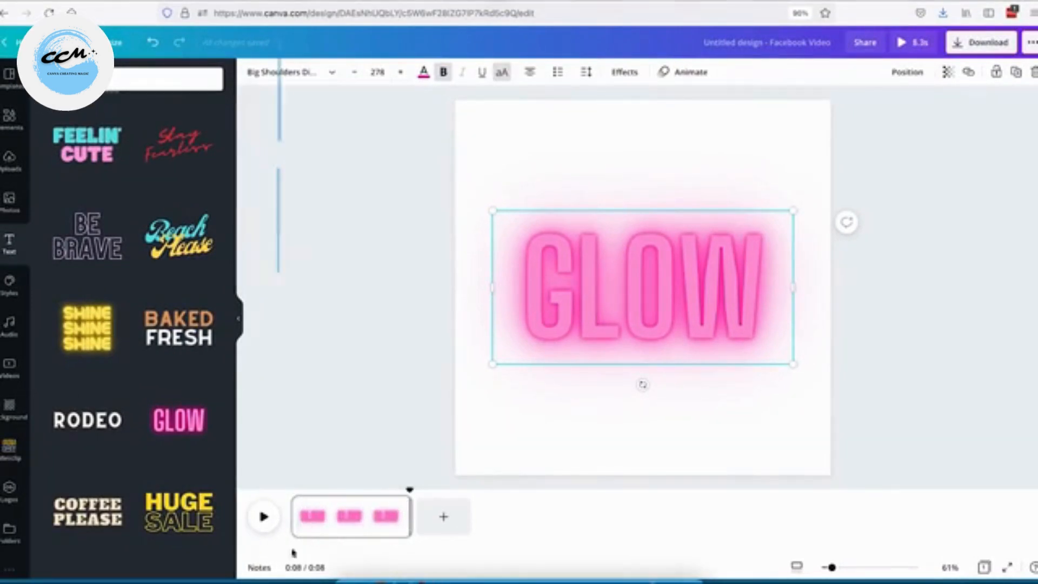
Paste a copy of the page into the timeline and add a new blank page.
{"action": "left_click", "coordinate": [366, 528]}
{"action": "key", "text": "ctrl+v"}
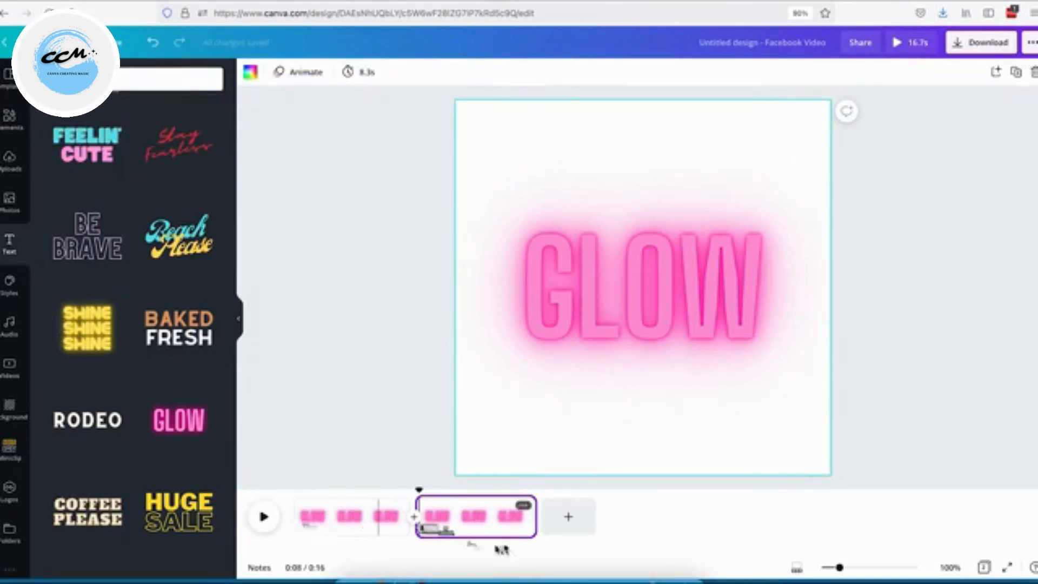
{"action": "left_click", "coordinate": [571, 517]}
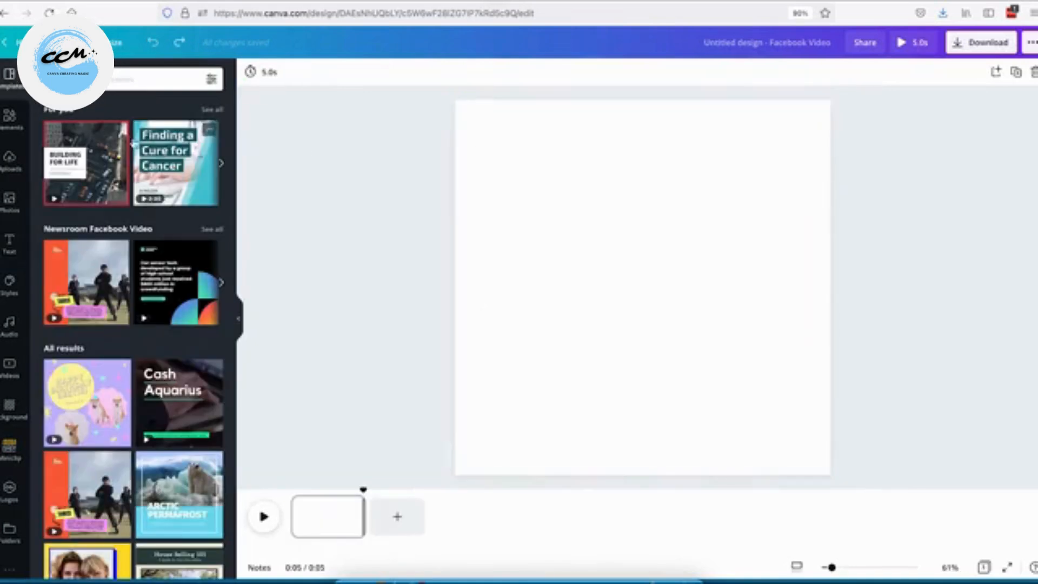
Try video templates on the new page, applying the Mad About Vinyl template.
{"action": "scroll", "coordinate": [126, 272], "scroll_direction": "down", "scroll_amount": 1}
{"action": "scroll", "coordinate": [126, 272], "scroll_direction": "down", "scroll_amount": 10}
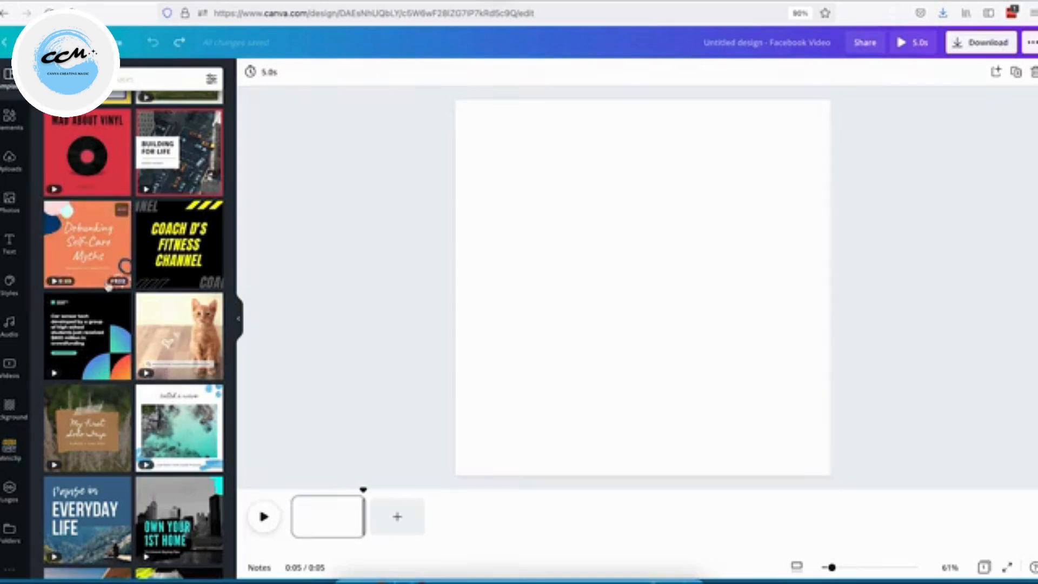
{"action": "left_click", "coordinate": [144, 249]}
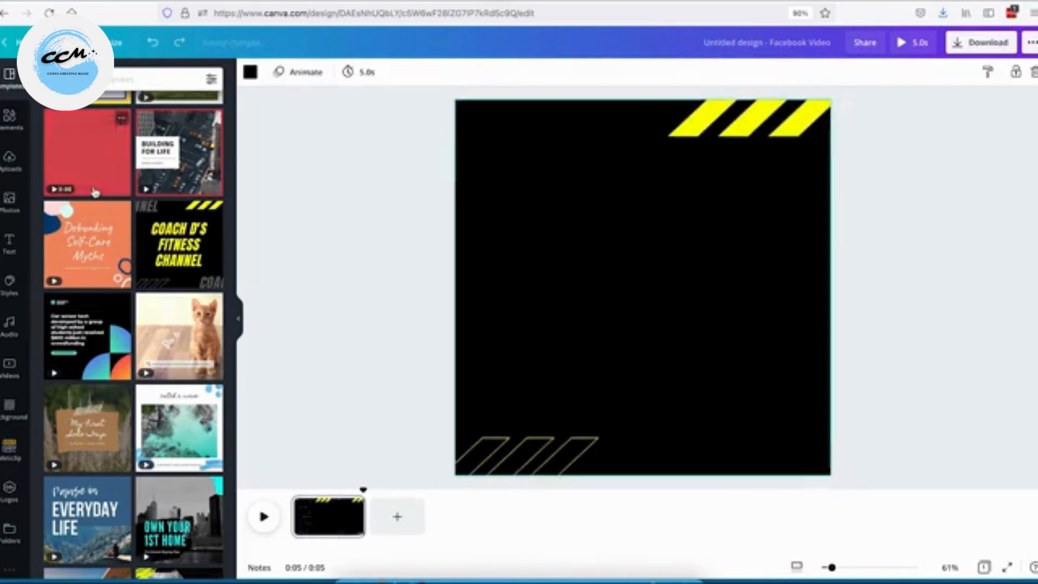
{"action": "left_click", "coordinate": [95, 161]}
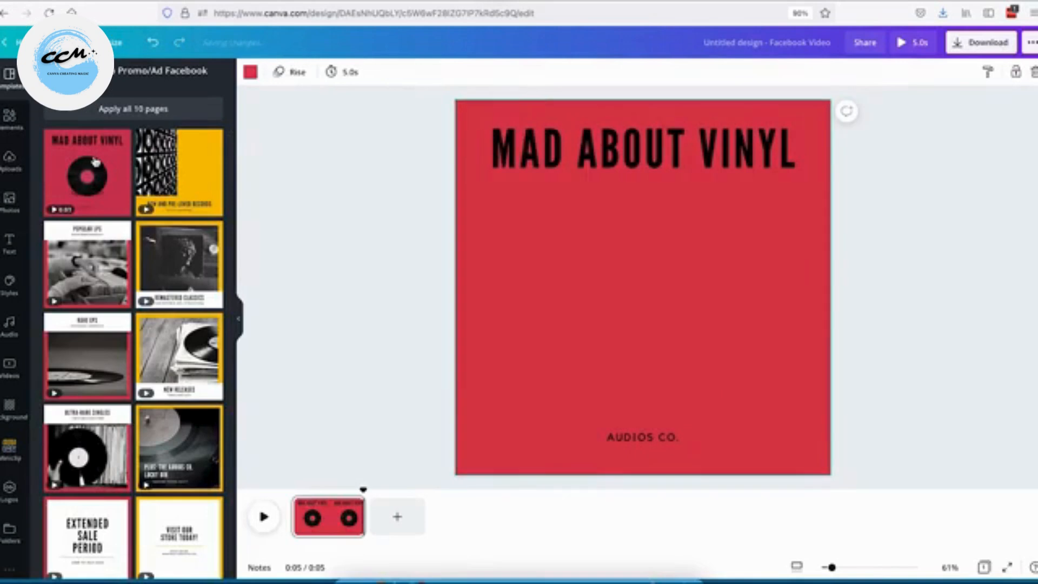
{"action": "left_click", "coordinate": [346, 251]}
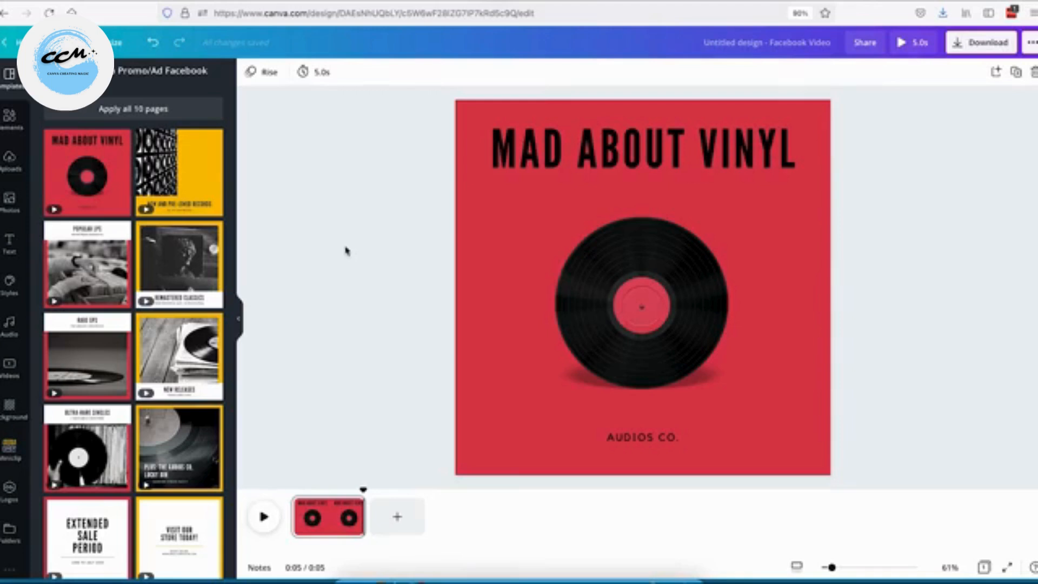
Select and delete every element on the templated page.
{"action": "key", "text": "ctrl+a"}
{"action": "key", "text": "Delete"}
{"action": "key", "text": "Delete"}
Search the stock videos for coffee bean and add the coffee beans clip to the page.
{"action": "left_click", "coordinate": [18, 171]}
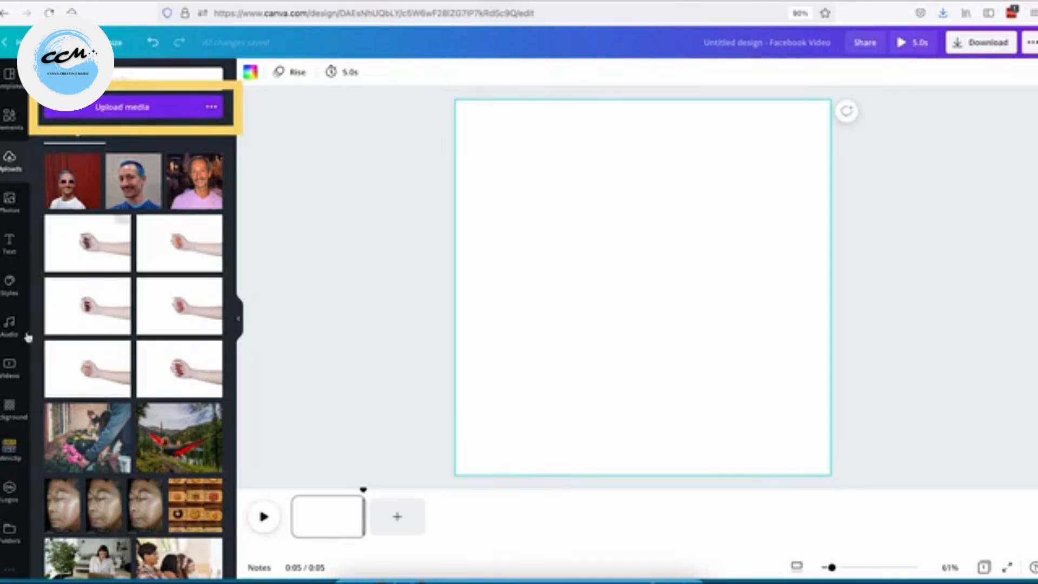
{"action": "left_click", "coordinate": [8, 373]}
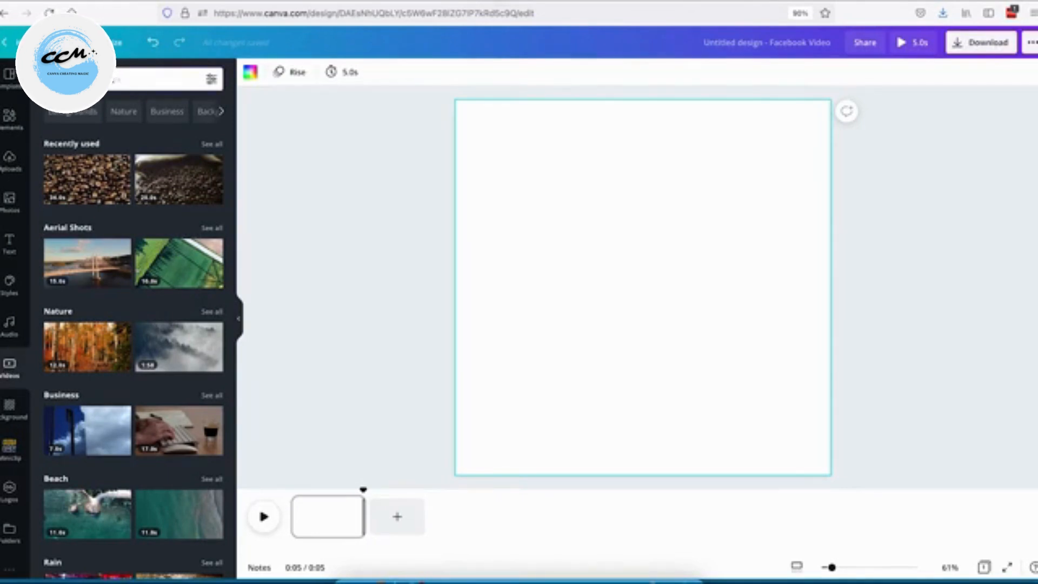
{"action": "type", "text": "coffee bean"}
{"action": "left_click", "coordinate": [149, 244]}
{"action": "left_click", "coordinate": [193, 79]}
{"action": "left_click", "coordinate": [102, 181]}
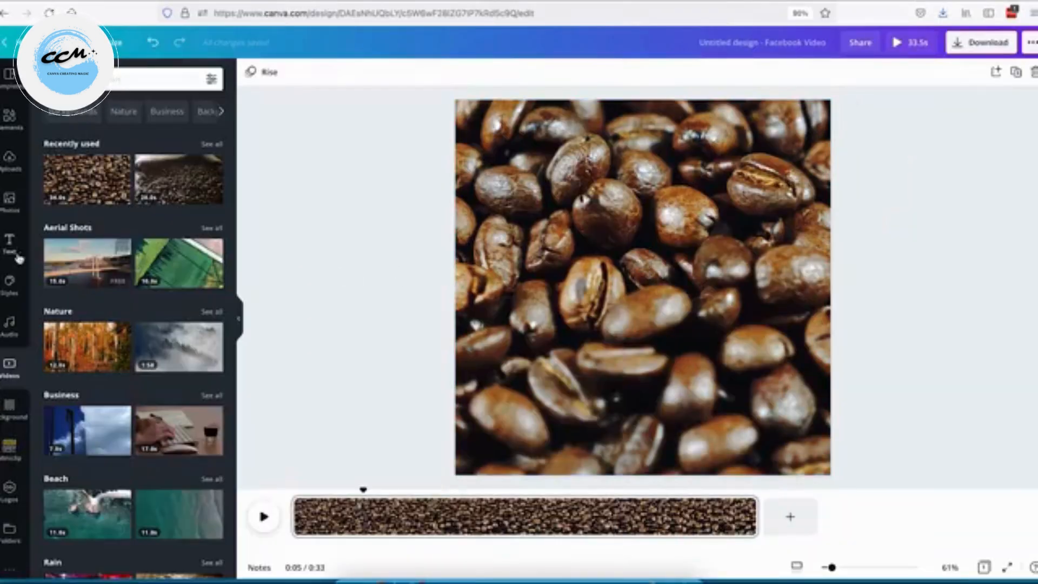
Add the yellow SHINE SHINE SHINE neon text combination over the coffee video.
{"action": "left_click", "coordinate": [11, 251]}
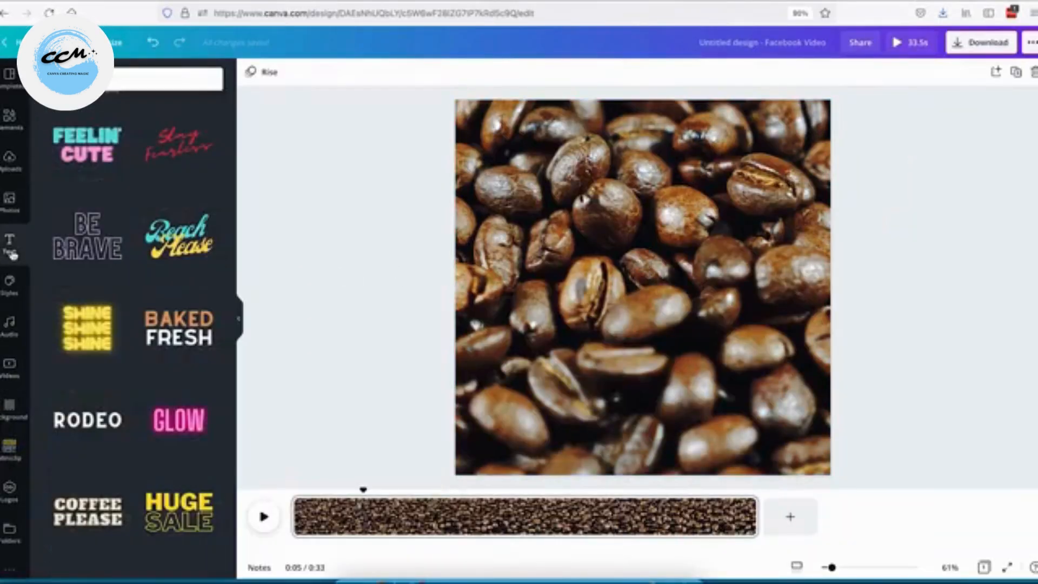
{"action": "left_click", "coordinate": [101, 135]}
{"action": "left_click", "coordinate": [338, 197]}
{"action": "left_click", "coordinate": [642, 287]}
{"action": "key", "text": "Delete"}
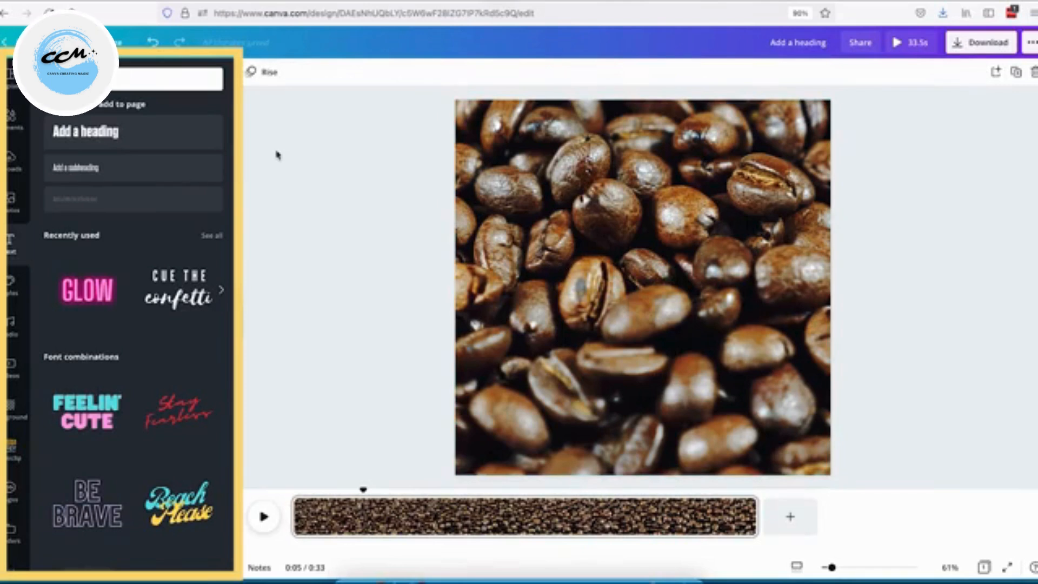
{"action": "scroll", "coordinate": [160, 187], "scroll_direction": "down", "scroll_amount": 5}
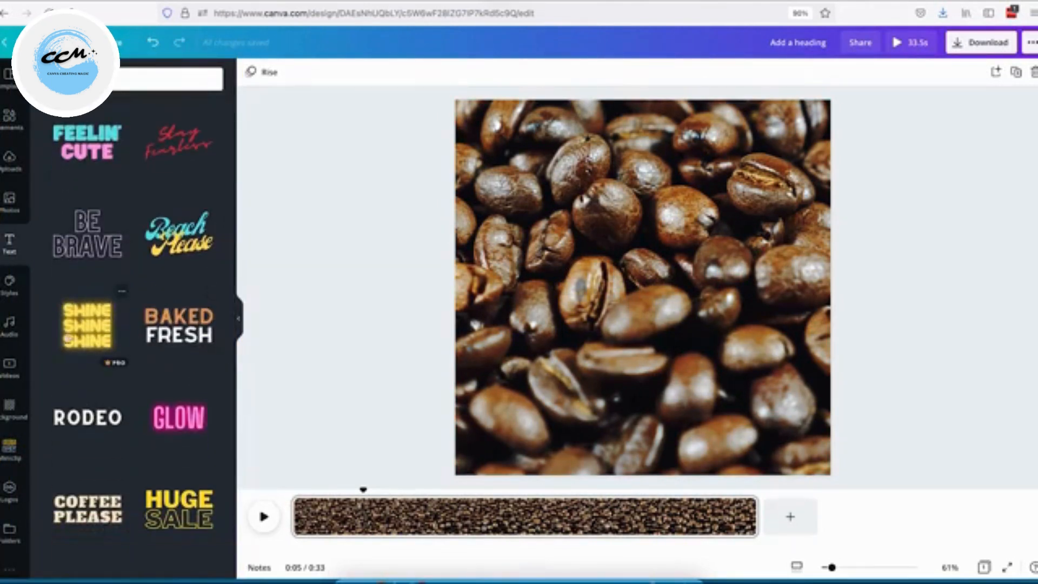
{"action": "left_click", "coordinate": [98, 331]}
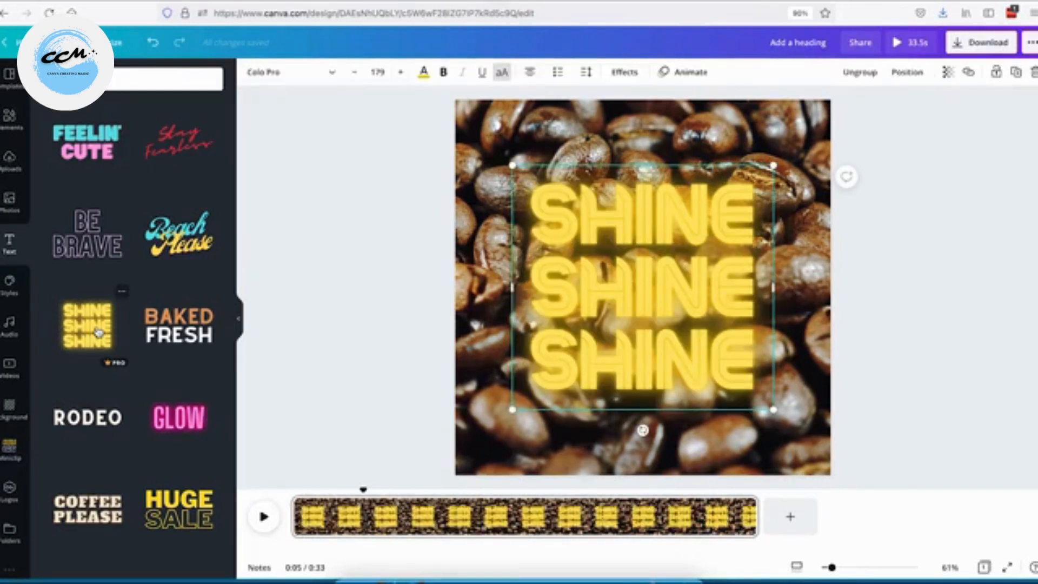
Consult the KofeeKat branding reference image and try editing the text's first line.
{"action": "key", "text": "super+Tab"}
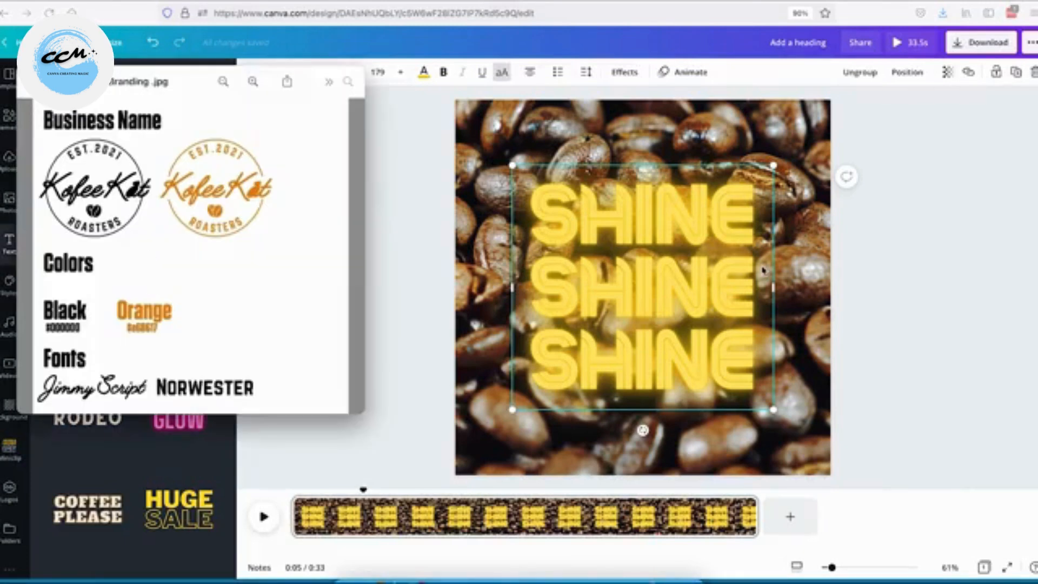
{"action": "left_click", "coordinate": [578, 261]}
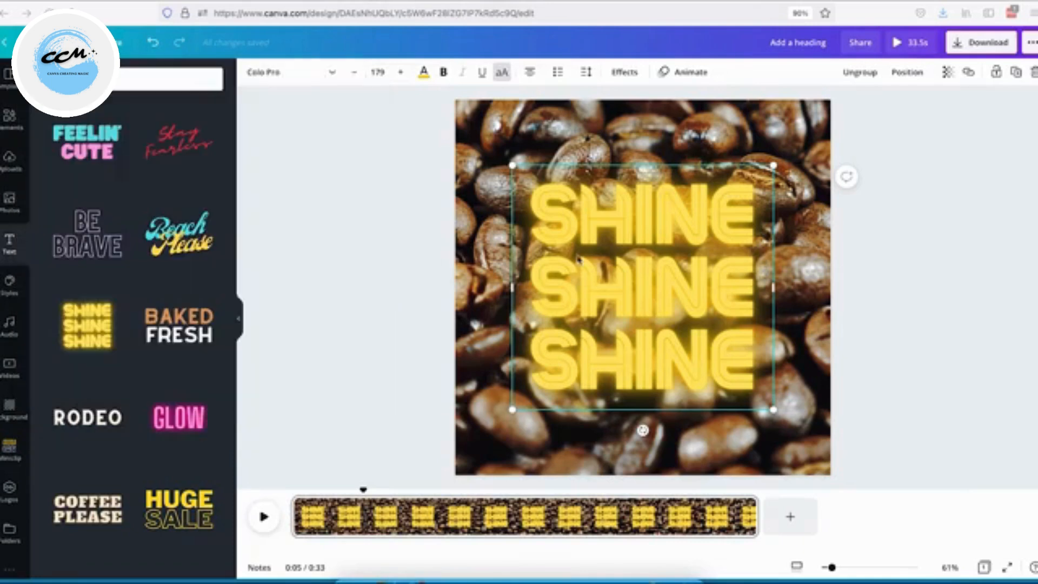
{"action": "double_click", "coordinate": [625, 204]}
{"action": "type", "text": "P"}
{"action": "key", "text": "super+z"}
Ungroup the text and replace the first SHINE line with PREMIUM.
{"action": "right_click", "coordinate": [646, 300]}
{"action": "left_click", "coordinate": [688, 494]}
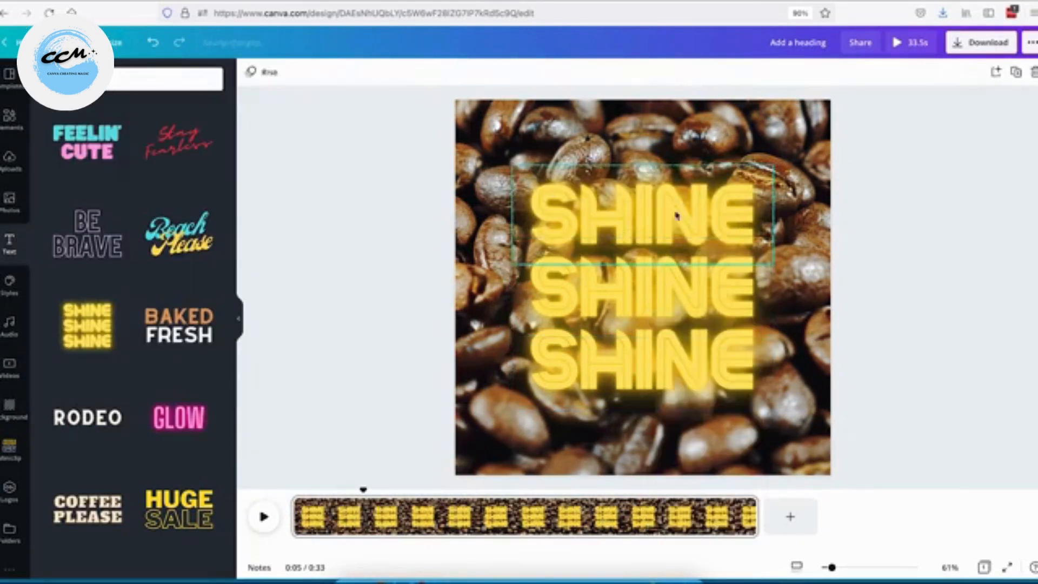
{"action": "double_click", "coordinate": [677, 216]}
{"action": "type", "text": "PREMIUM"}
{"action": "left_click", "coordinate": [586, 299]}
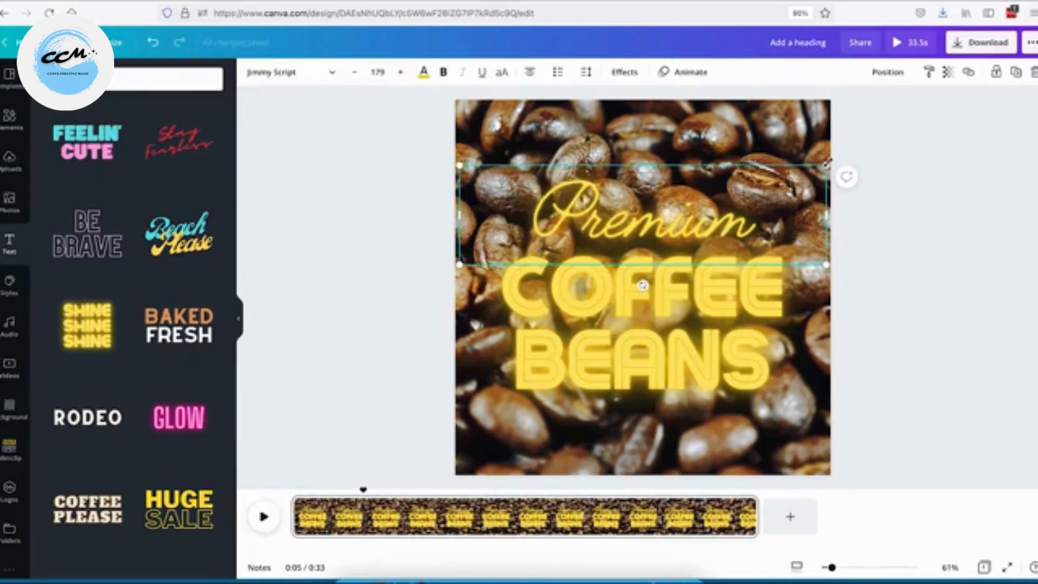
Change the font of the COFFEE BEANS text to Norwester.
{"action": "mouse_move", "coordinate": [843, 172]}
{"action": "left_mouse_down"}
{"action": "mouse_move", "coordinate": [883, 146]}
{"action": "mouse_move", "coordinate": [836, 164]}
{"action": "left_mouse_up"}
{"action": "left_click", "coordinate": [642, 287]}
{"action": "key", "text": "super+Tab"}
{"action": "left_click", "coordinate": [468, 255]}
{"action": "left_click", "coordinate": [188, 86]}
{"action": "type", "text": "norw"}
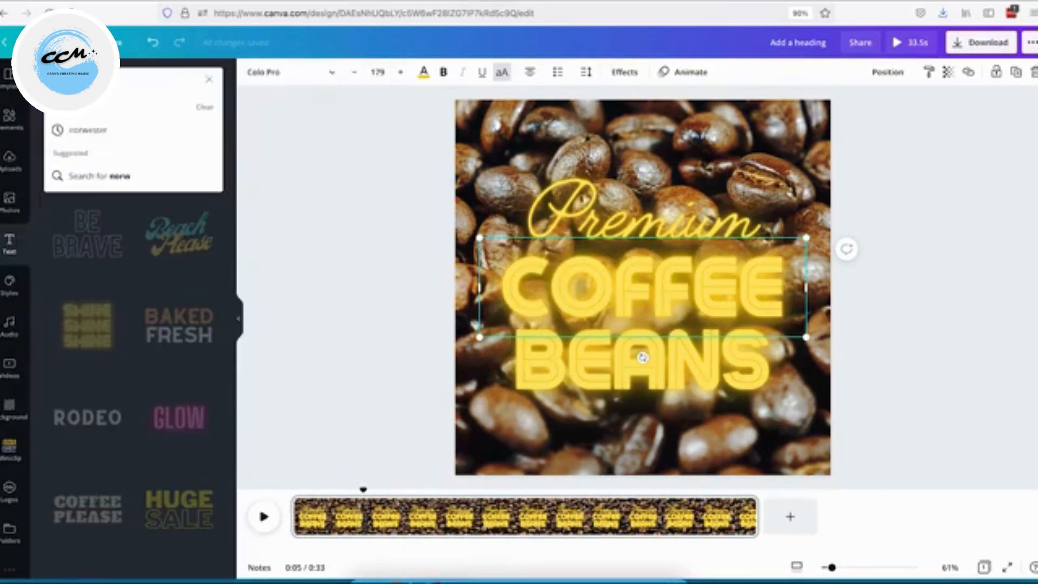
{"action": "type", "text": "ester"}
{"action": "key", "text": "Return"}
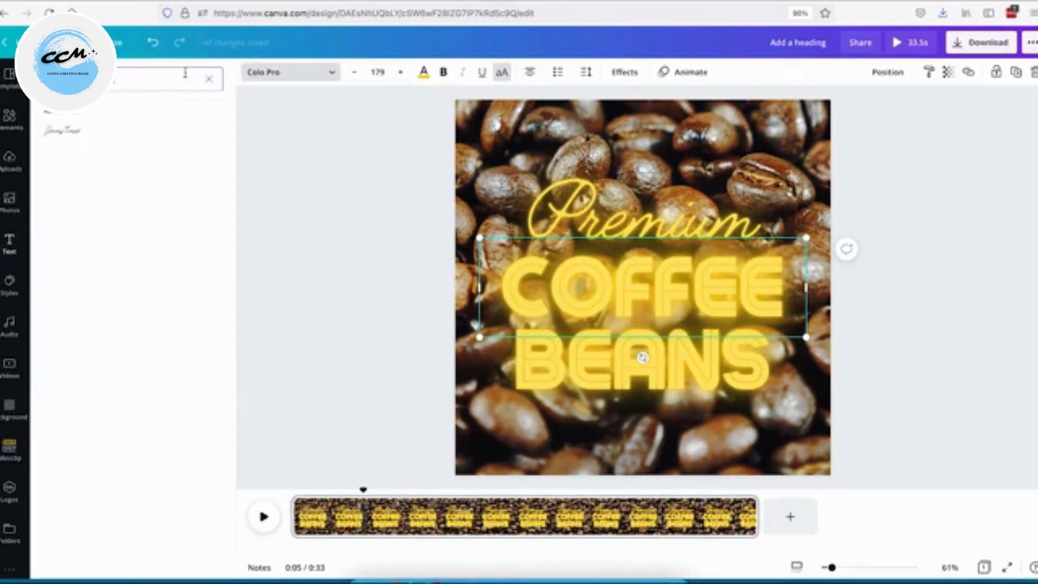
{"action": "left_click", "coordinate": [94, 137]}
Set the coffee video's transparency to 57.
{"action": "left_click", "coordinate": [985, 75]}
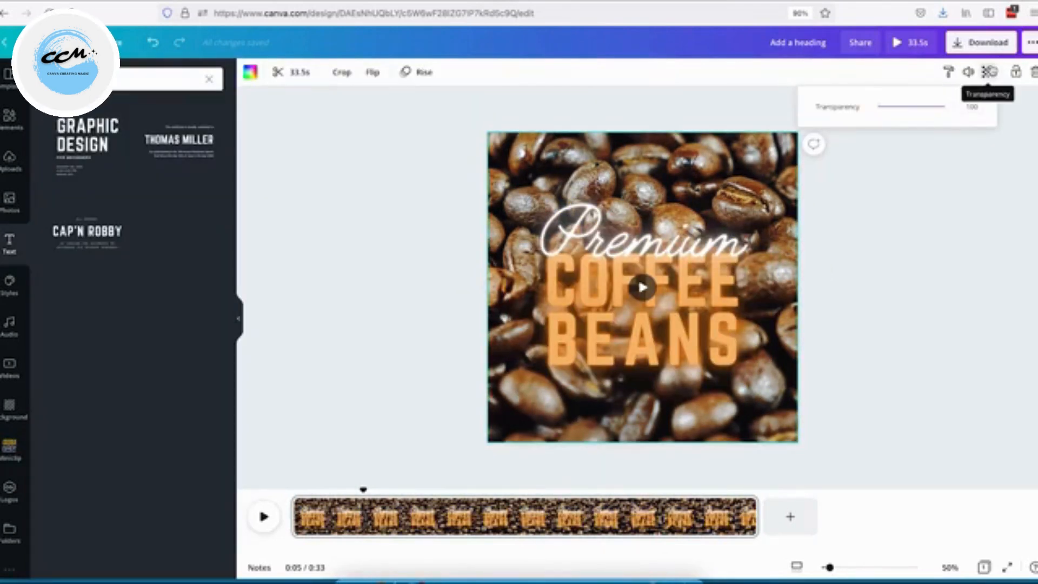
{"action": "left_click_drag", "start_coordinate": [952, 107], "coordinate": [919, 109]}
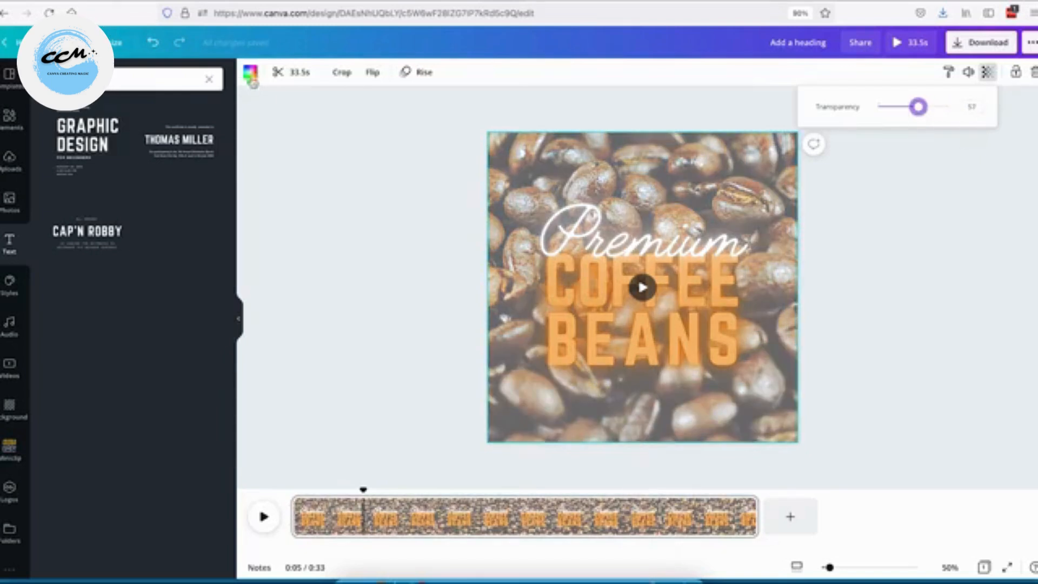
Set the page background colour to dark brown #201201.
{"action": "left_click", "coordinate": [250, 73]}
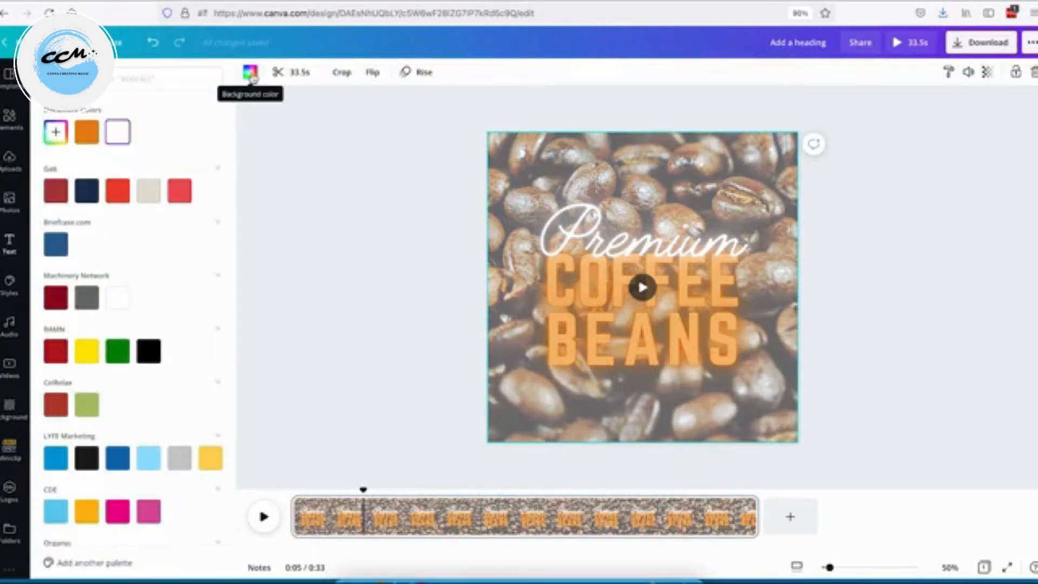
{"action": "left_click", "coordinate": [55, 132]}
{"action": "left_click", "coordinate": [195, 198]}
{"action": "left_click_drag", "start_coordinate": [194, 198], "coordinate": [199, 219]}
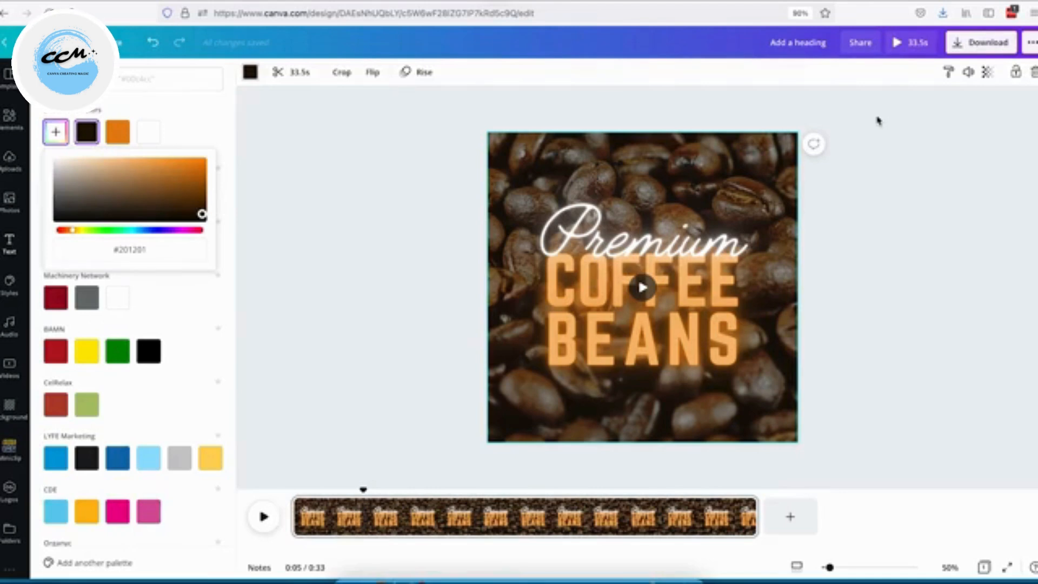
Reduce the coffee video's transparency value further.
{"action": "left_click", "coordinate": [987, 73]}
{"action": "left_click_drag", "start_coordinate": [948, 107], "coordinate": [909, 107]}
{"action": "left_click", "coordinate": [911, 215]}
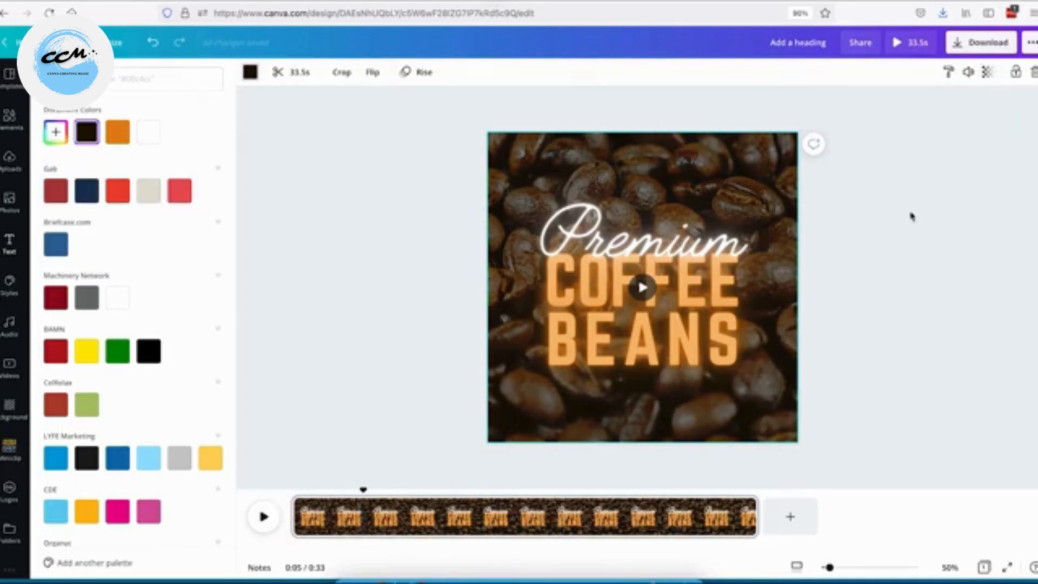
Split the page at about 0:05 on the timeline.
{"action": "left_click_drag", "start_coordinate": [362, 491], "coordinate": [371, 493]}
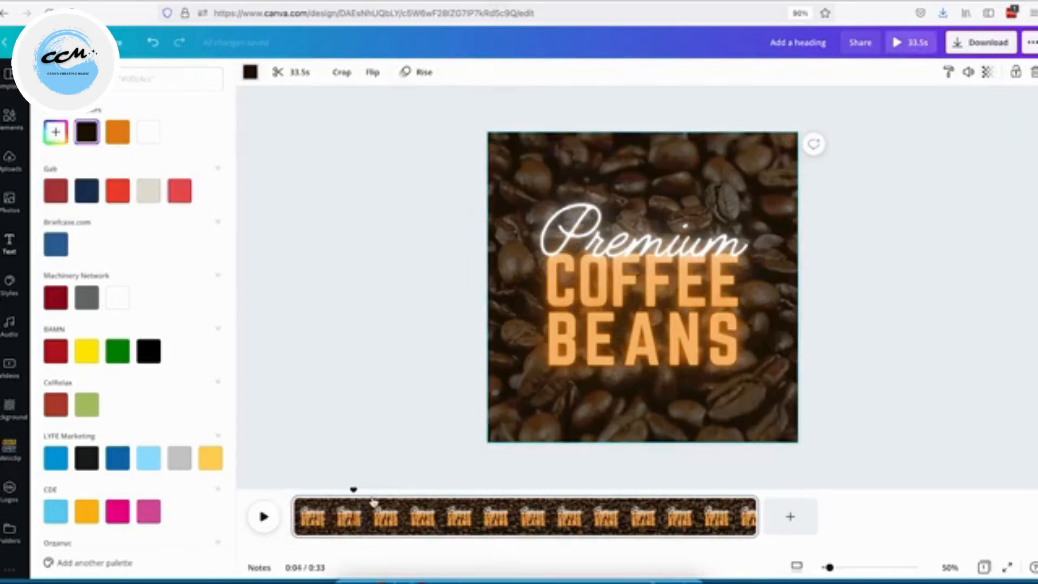
{"action": "left_click", "coordinate": [369, 494]}
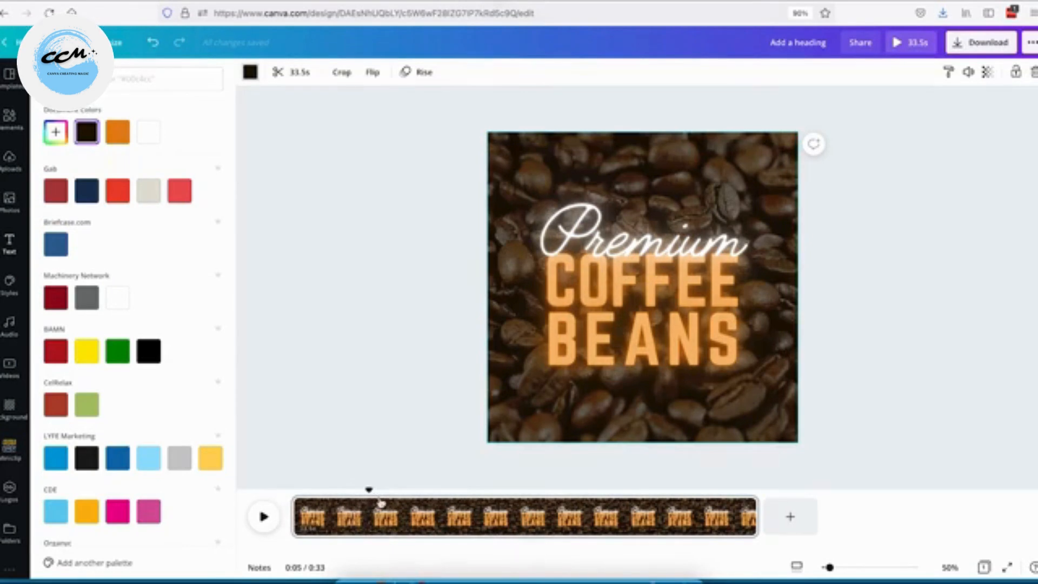
{"action": "mouse_move", "coordinate": [369, 494]}
{"action": "left_mouse_down"}
{"action": "mouse_move", "coordinate": [345, 493]}
{"action": "mouse_move", "coordinate": [365, 493]}
{"action": "left_mouse_up"}
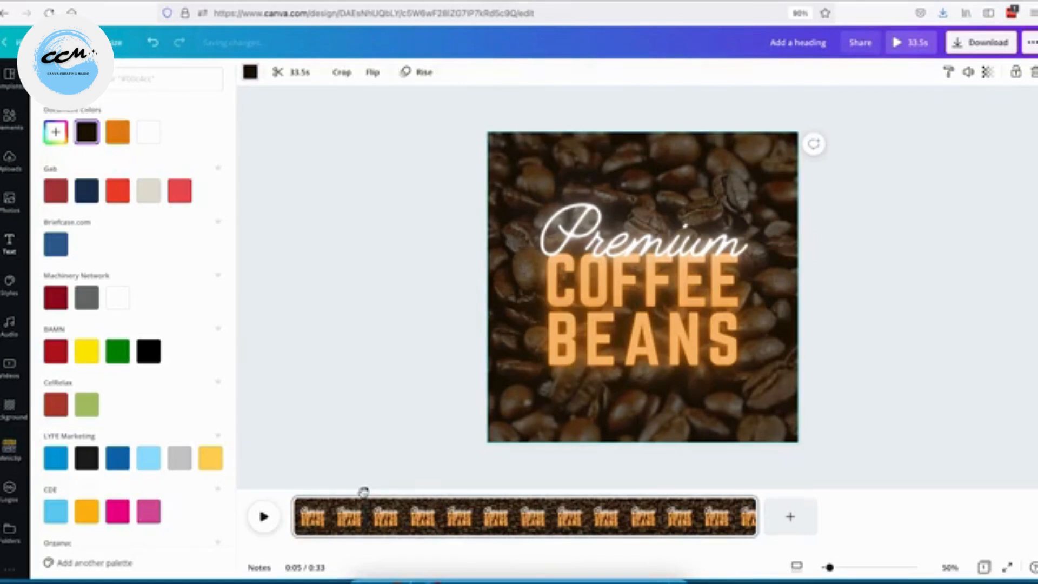
{"action": "right_click", "coordinate": [367, 515]}
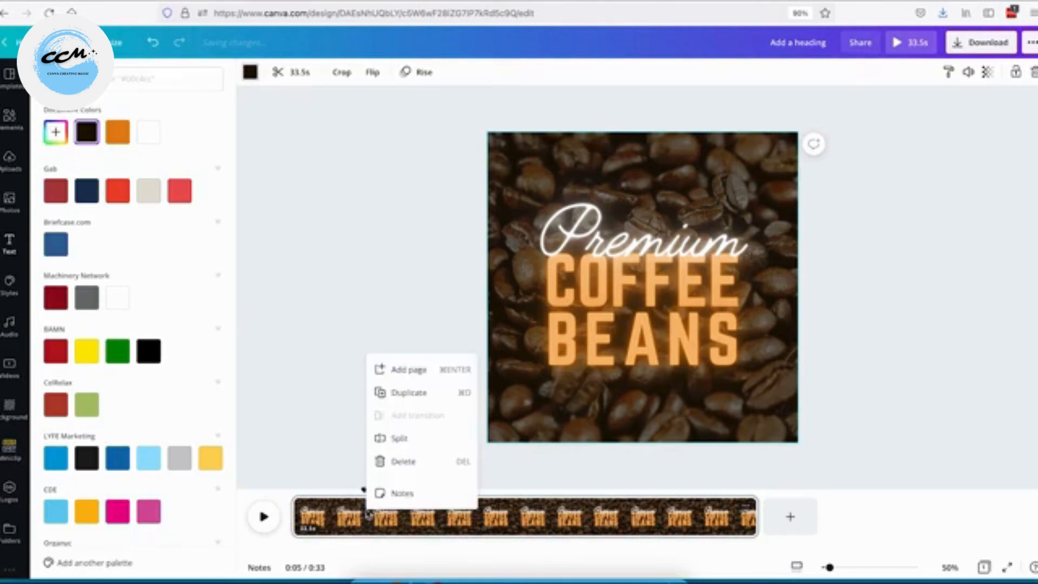
{"action": "left_click", "coordinate": [395, 438]}
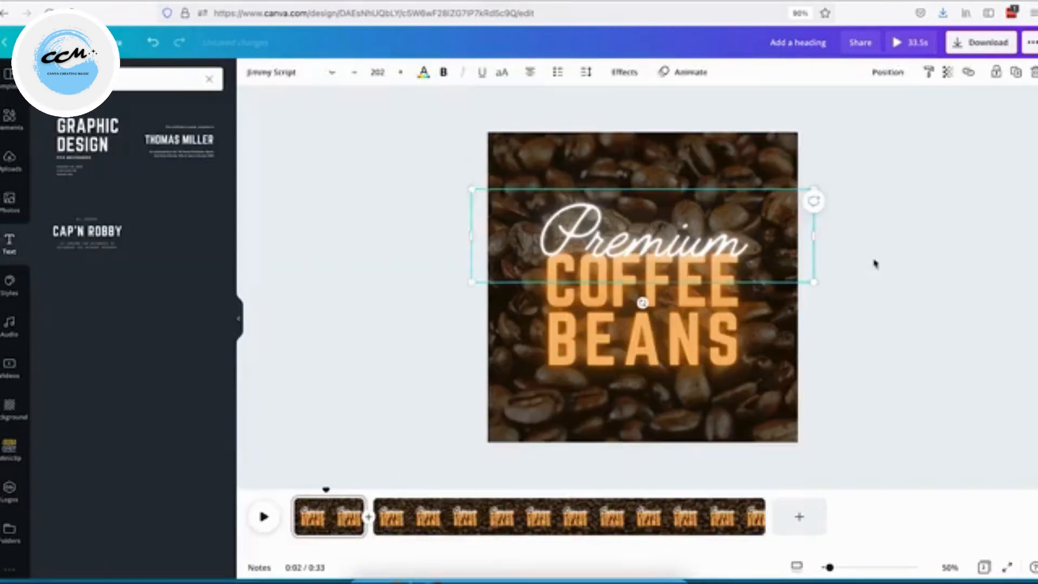
Delete all three text elements from the first split section, leaving only the coffee video.
{"action": "left_click", "coordinate": [875, 264]}
{"action": "left_click", "coordinate": [674, 258]}
{"action": "key", "text": "Delete"}
{"action": "left_click", "coordinate": [674, 267]}
{"action": "key", "text": "Delete"}
{"action": "left_click", "coordinate": [675, 339]}
{"action": "key", "text": "Delete"}
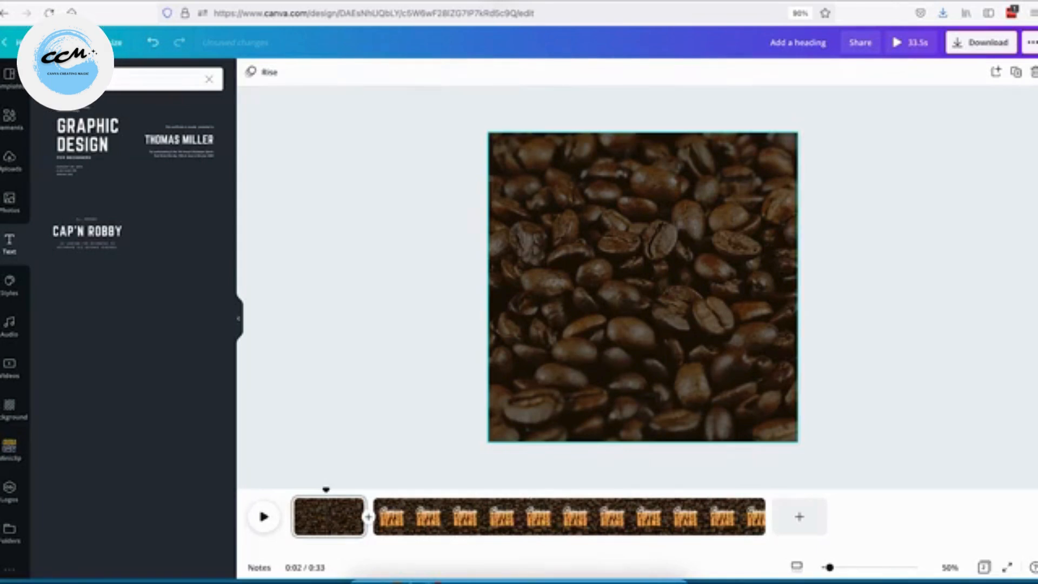
Select all text in the second section and set its text animation to None.
{"action": "left_click", "coordinate": [394, 489]}
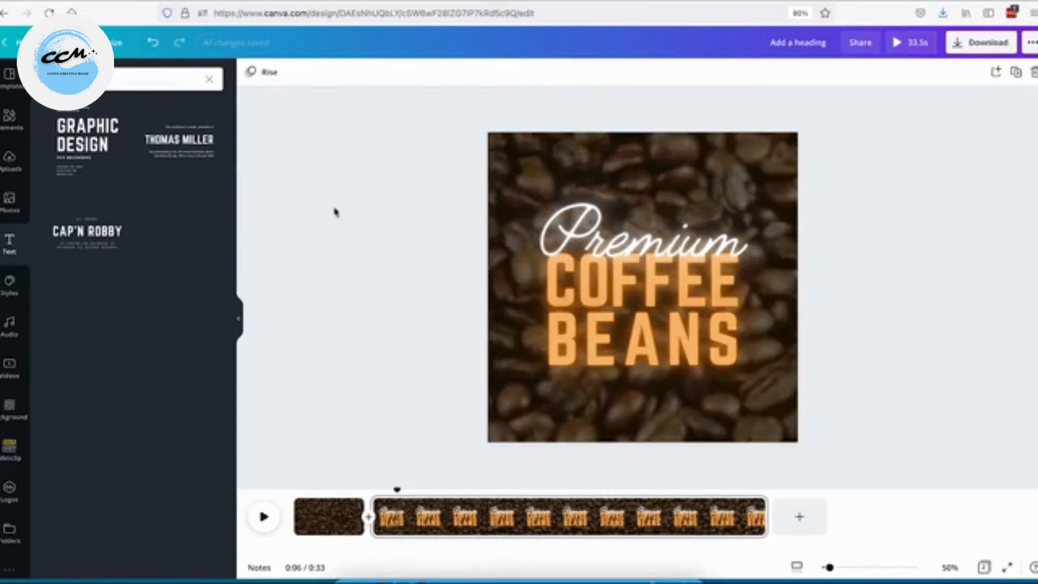
{"action": "left_click", "coordinate": [264, 72]}
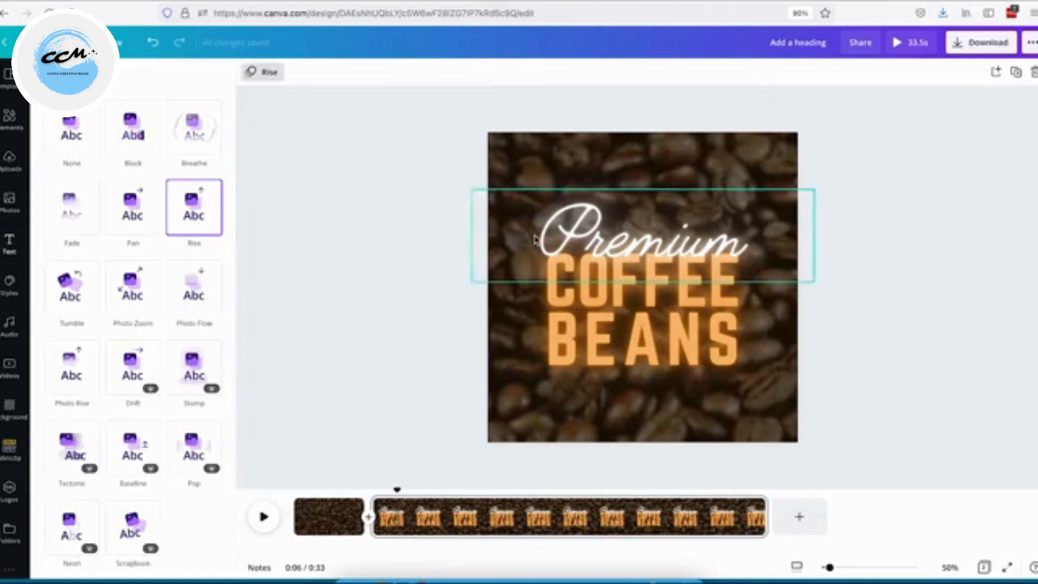
{"action": "left_click_drag", "start_coordinate": [433, 165], "coordinate": [689, 397]}
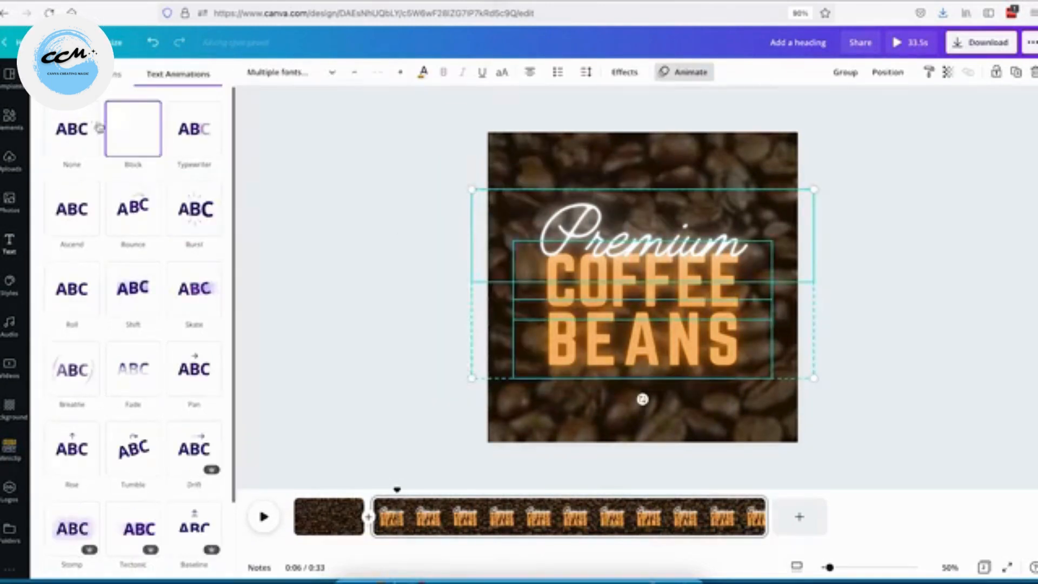
{"action": "left_click", "coordinate": [76, 139]}
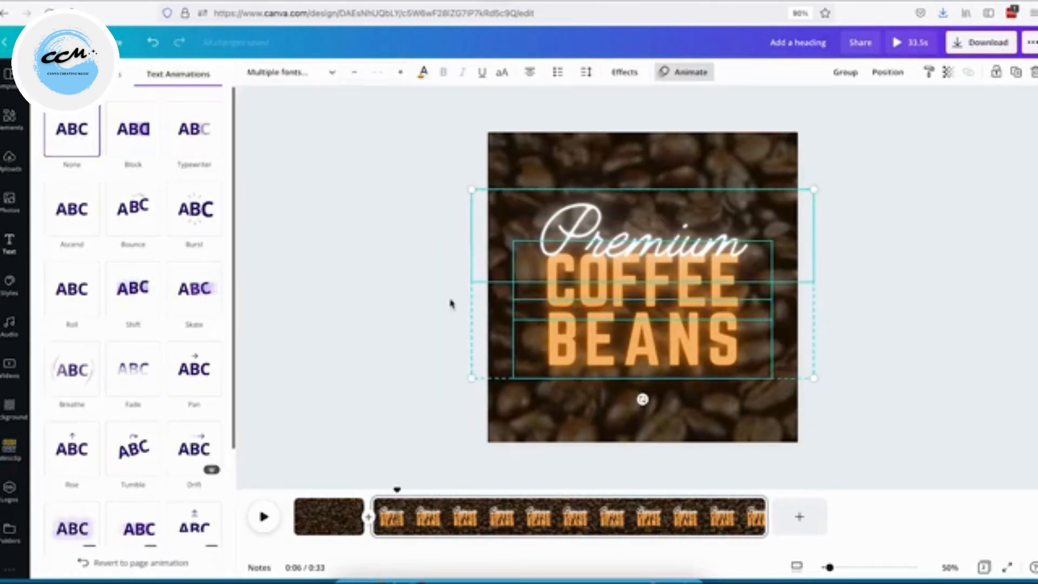
Try text animations on the Premium line, including Bounce, Block, Drift, Roll, Breathe and Fade.
{"action": "left_click", "coordinate": [405, 292]}
{"action": "left_click", "coordinate": [486, 227]}
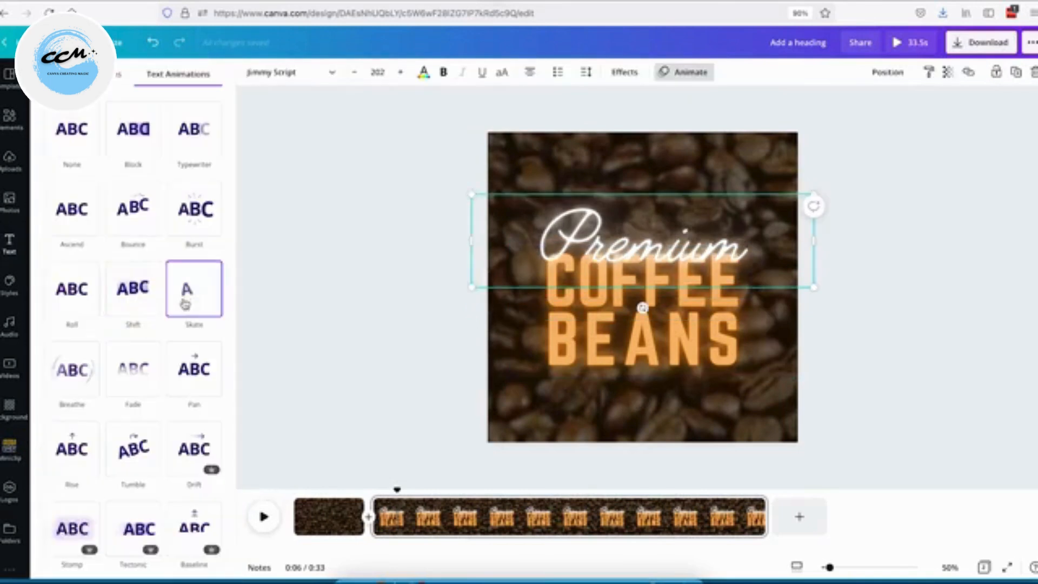
{"action": "left_click", "coordinate": [70, 216]}
{"action": "left_click", "coordinate": [133, 209]}
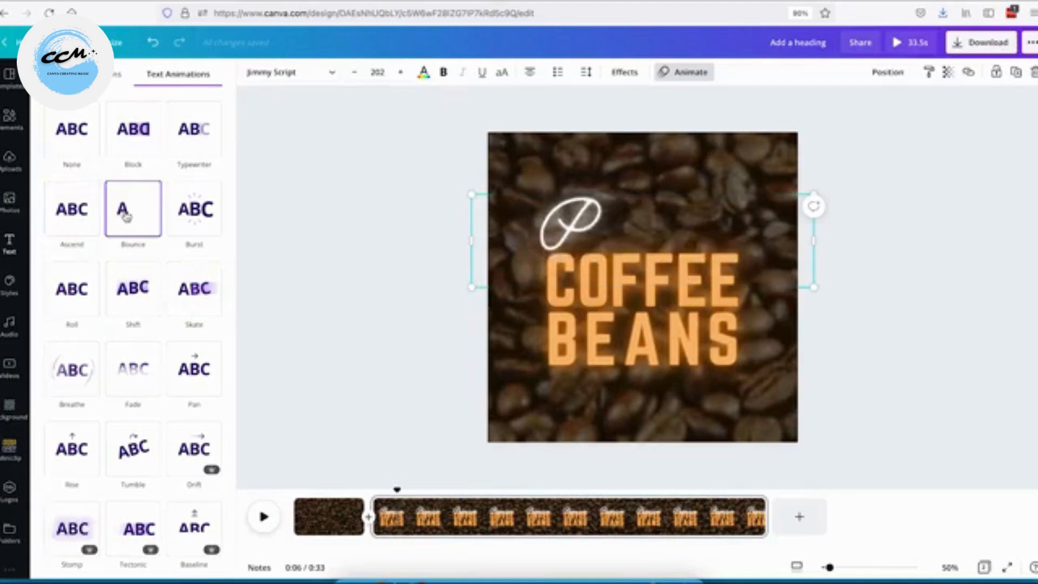
{"action": "left_click", "coordinate": [192, 132]}
{"action": "left_click", "coordinate": [141, 137]}
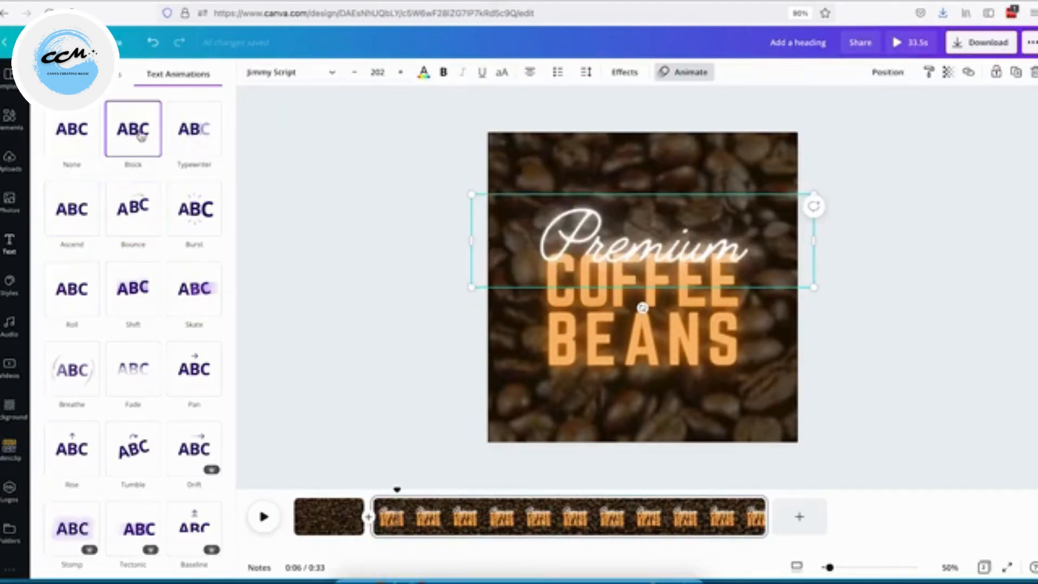
{"action": "scroll", "coordinate": [135, 325], "scroll_direction": "down", "scroll_amount": 1}
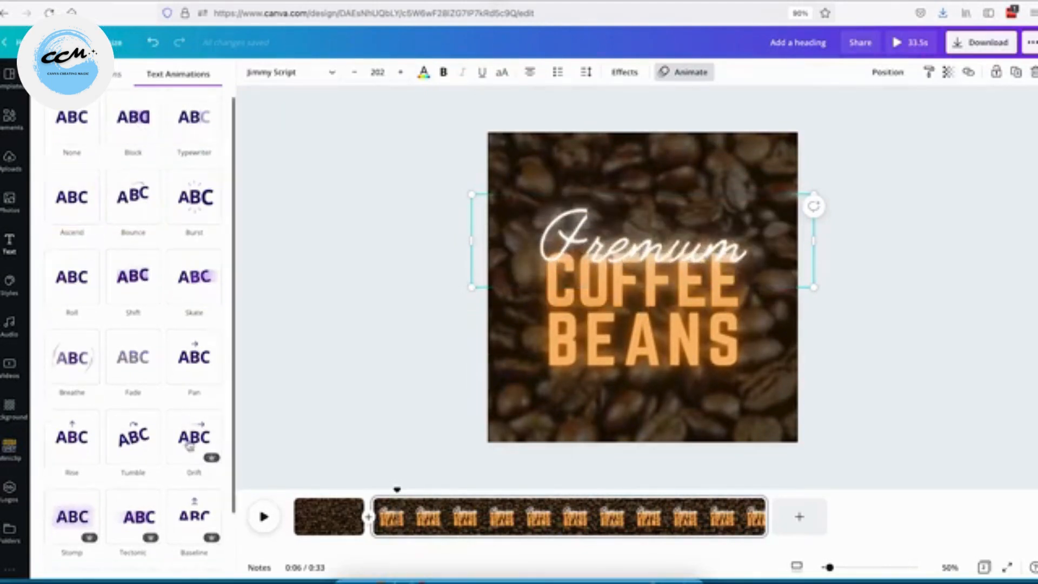
{"action": "left_click", "coordinate": [190, 444]}
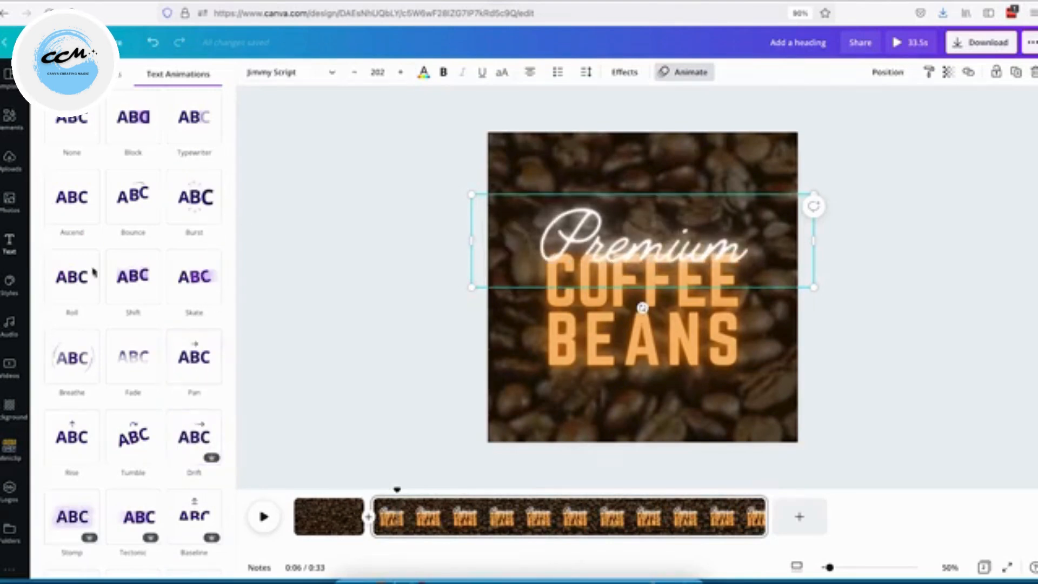
{"action": "left_click", "coordinate": [75, 278]}
{"action": "scroll", "coordinate": [75, 278], "scroll_direction": "down", "scroll_amount": 1}
{"action": "left_click", "coordinate": [76, 281]}
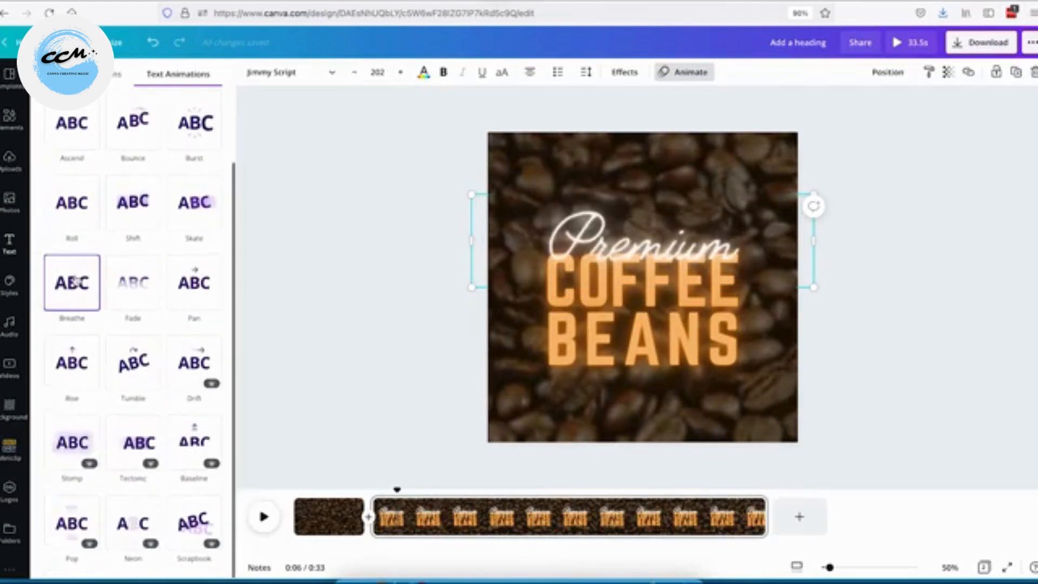
{"action": "scroll", "coordinate": [129, 302], "scroll_direction": "up", "scroll_amount": 1}
{"action": "left_click", "coordinate": [130, 318]}
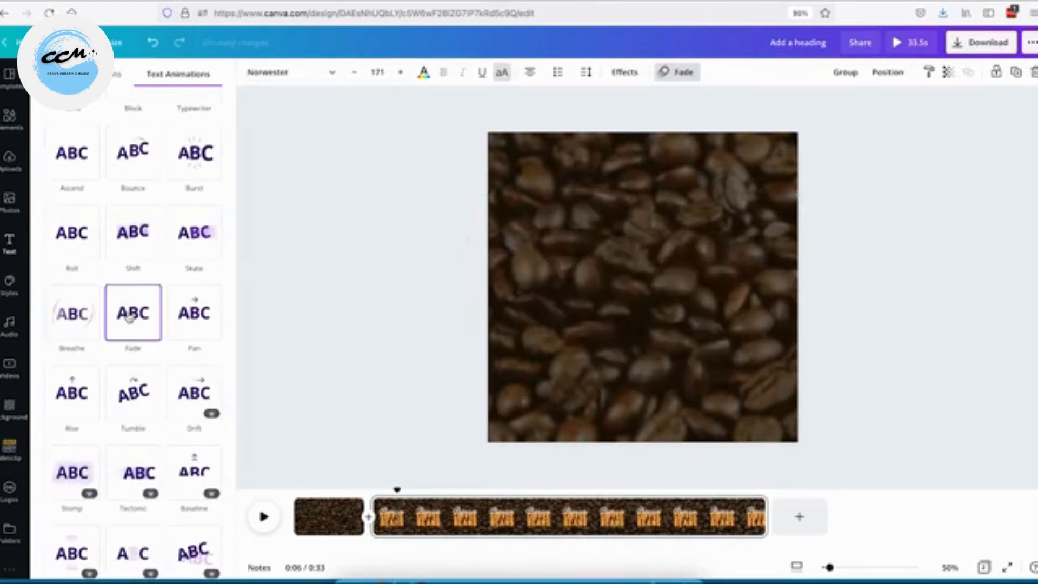
Check the animation on the Premium line by selecting and deselecting it.
{"action": "left_click", "coordinate": [366, 339]}
{"action": "left_click", "coordinate": [588, 220]}
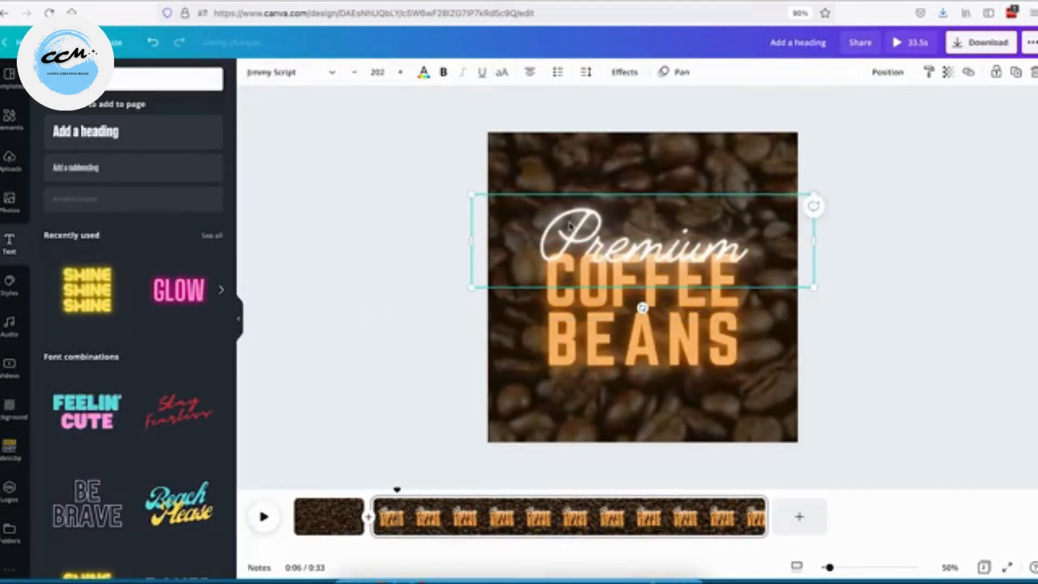
{"action": "left_click", "coordinate": [443, 355]}
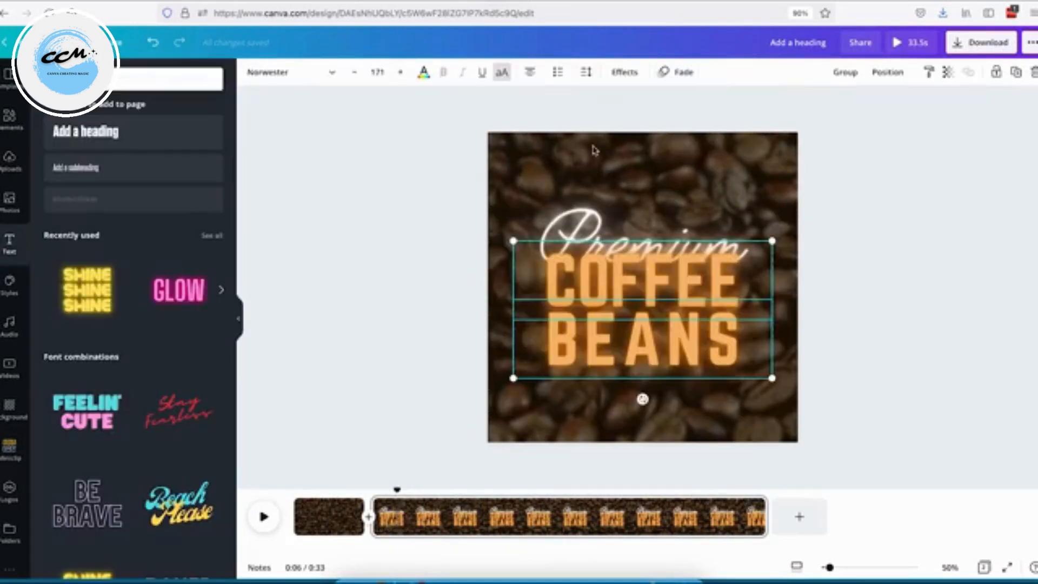
{"action": "left_click", "coordinate": [586, 219]}
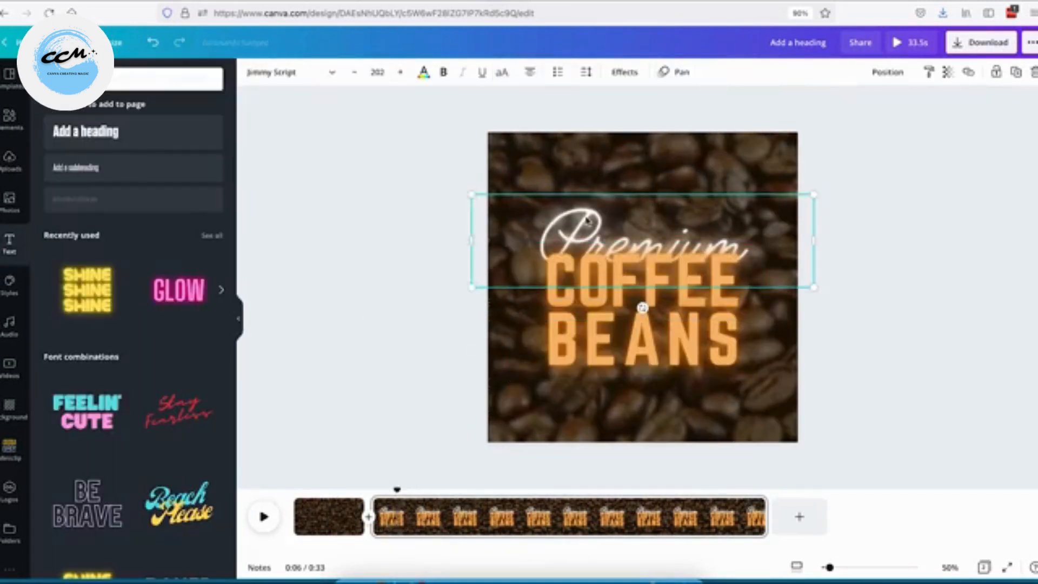
{"action": "left_click", "coordinate": [442, 354]}
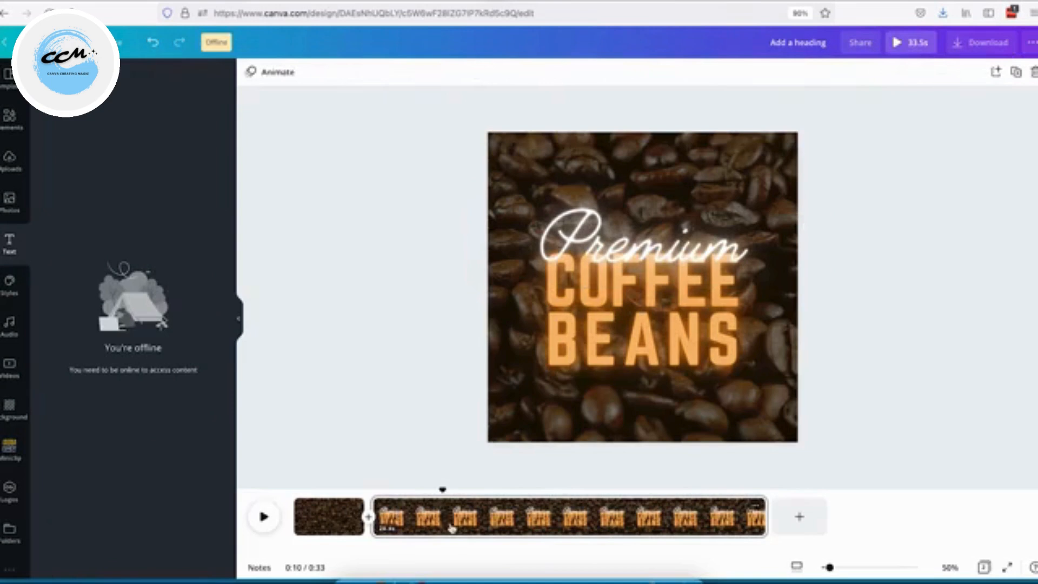
Split the text section at about 0:10 and delete the text from the section after the split.
{"action": "right_click", "coordinate": [443, 524]}
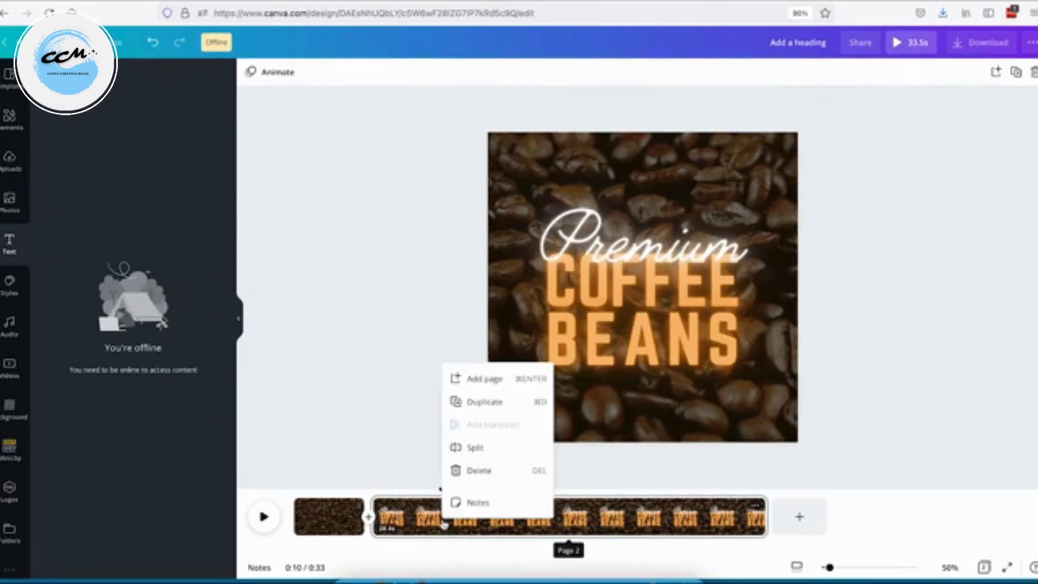
{"action": "left_click", "coordinate": [475, 447]}
{"action": "left_click", "coordinate": [512, 516]}
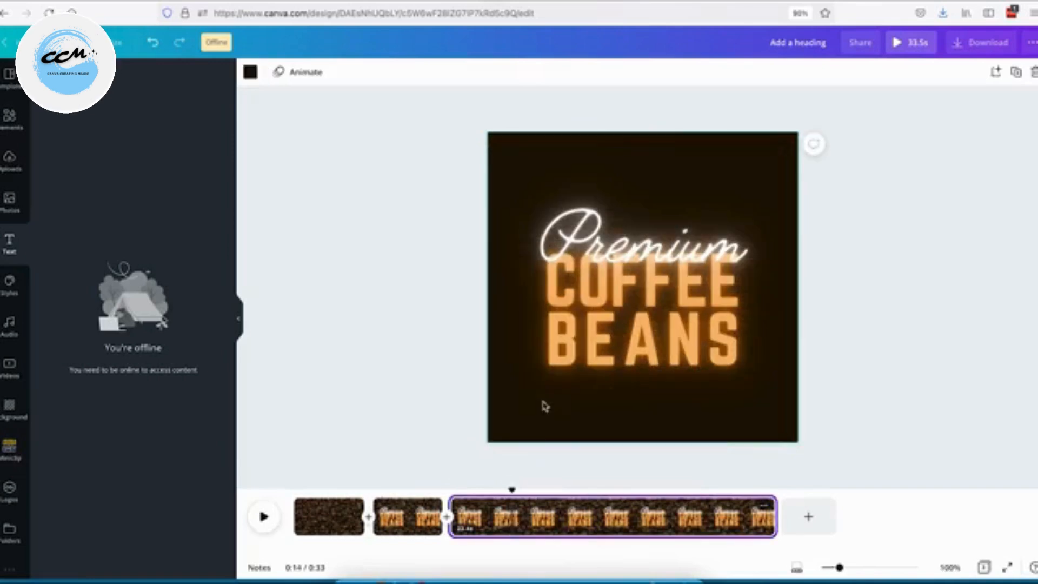
{"action": "left_click_drag", "start_coordinate": [415, 195], "coordinate": [621, 359]}
{"action": "key", "text": "Delete"}
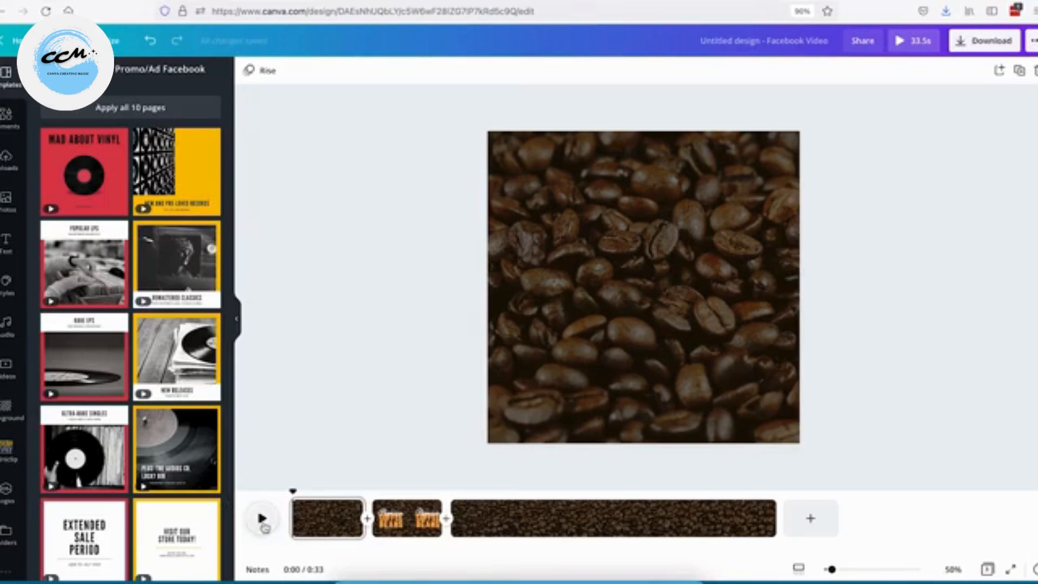
Add a new blank page and move it between the text section and the last coffee section.
{"action": "left_click", "coordinate": [264, 524]}
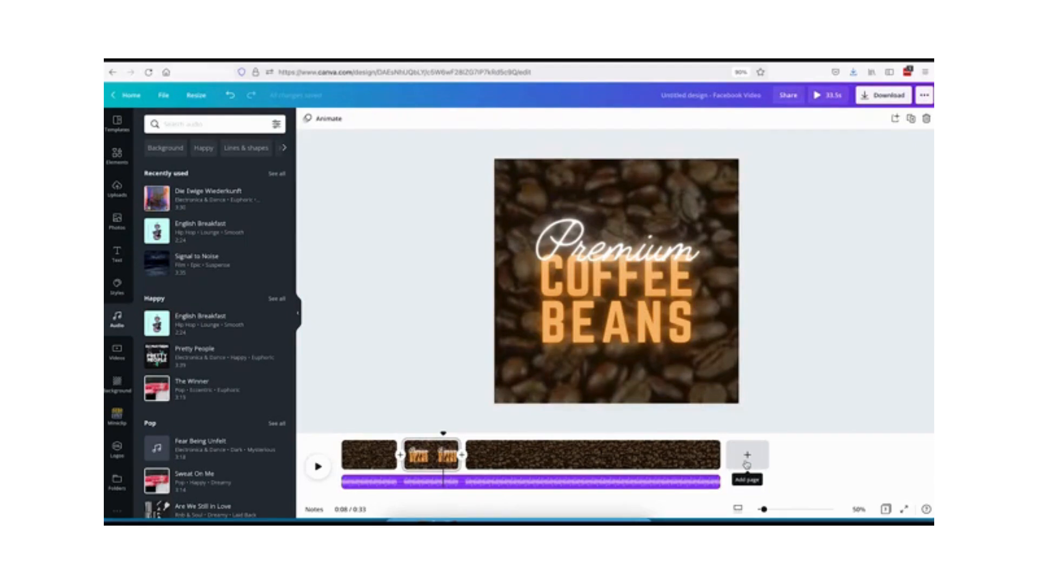
{"action": "left_click", "coordinate": [746, 456]}
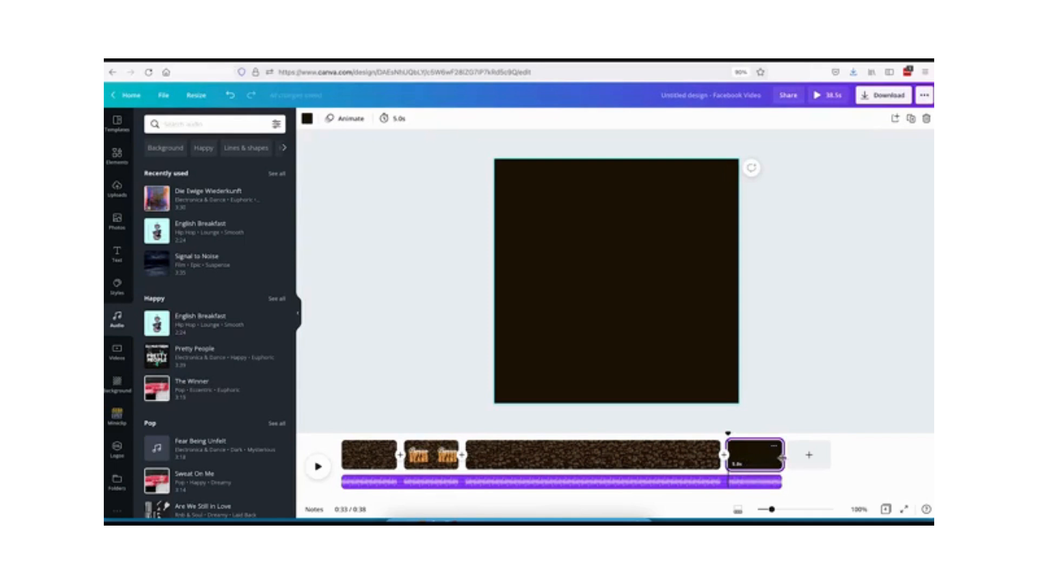
{"action": "left_click_drag", "start_coordinate": [782, 456], "coordinate": [746, 457]}
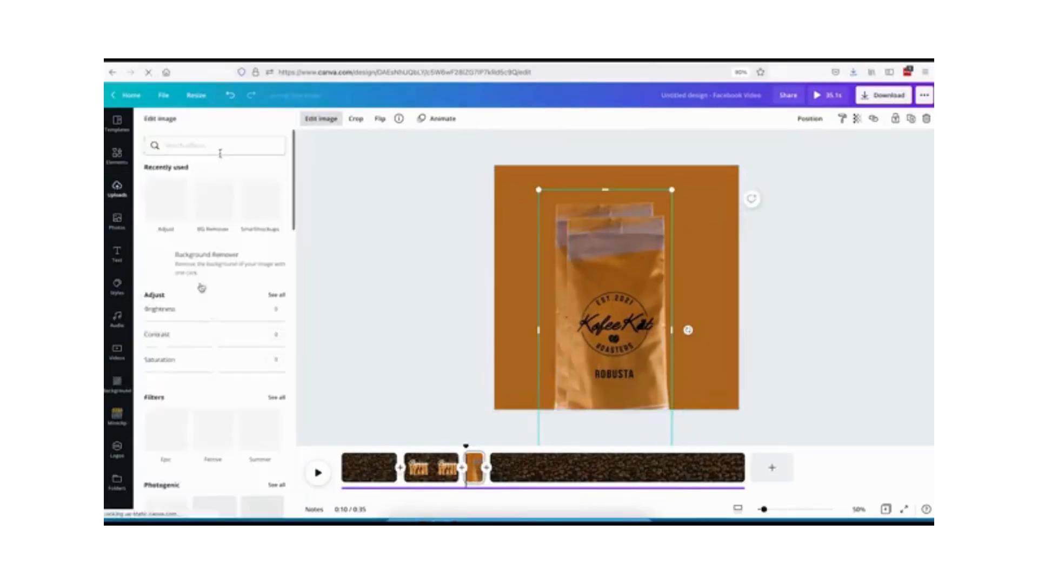
{"action": "left_click", "coordinate": [857, 118]}
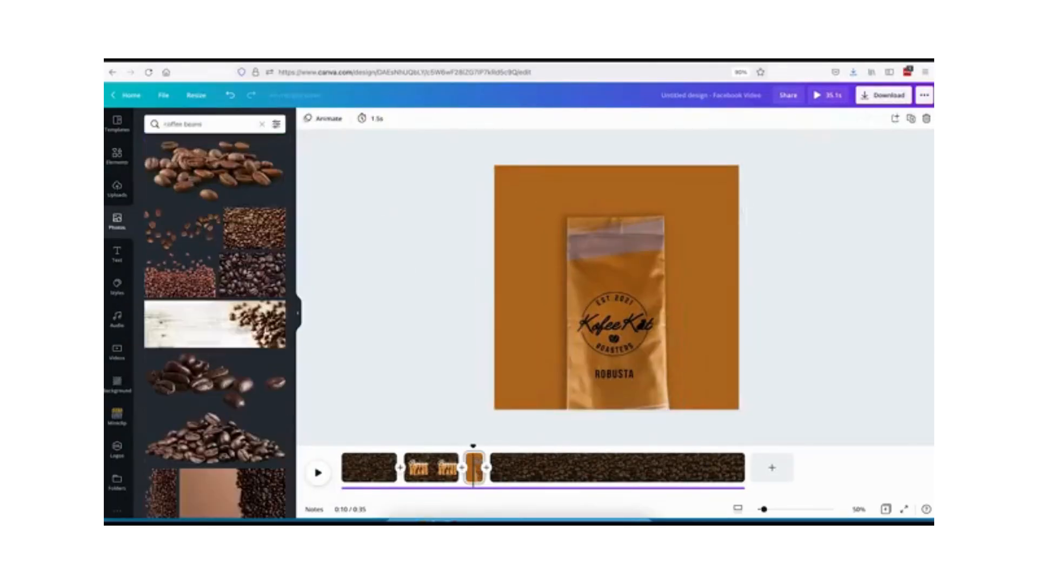
Add a coffee beans photo across the lower part of the Robusta bag page.
{"action": "left_click_drag", "start_coordinate": [254, 195], "coordinate": [616, 401]}
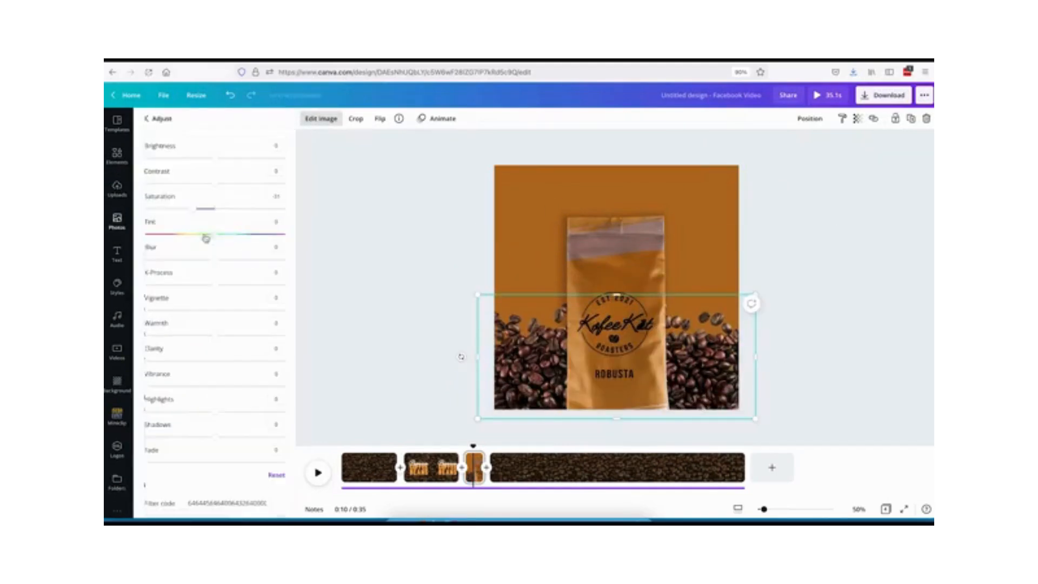
{"action": "left_click_drag", "start_coordinate": [204, 234], "coordinate": [185, 234]}
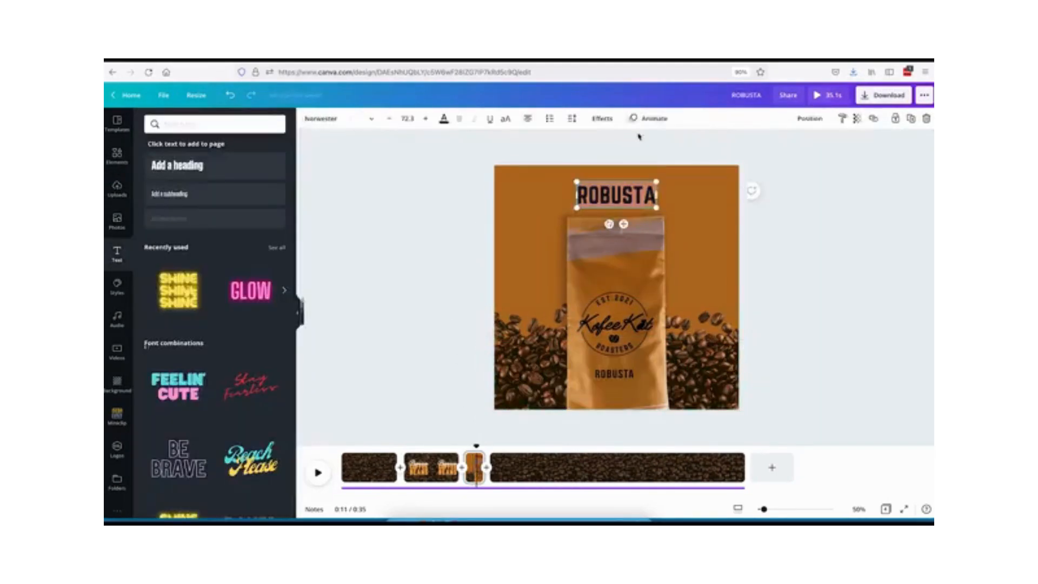
Set new background colours for the duplicated Arabica and Exelsa bag pages.
{"action": "left_click", "coordinate": [486, 466]}
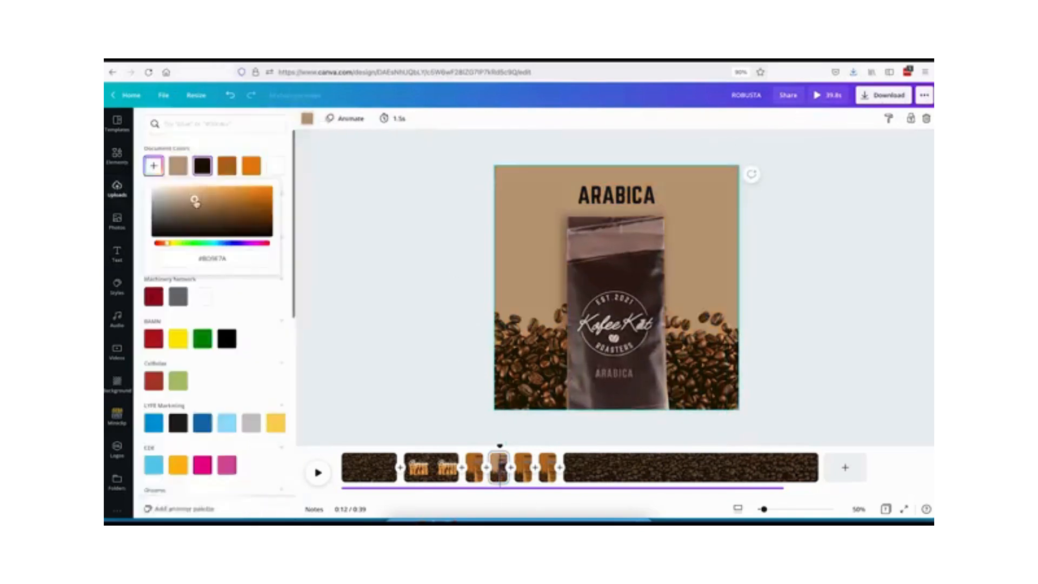
{"action": "left_click", "coordinate": [178, 350]}
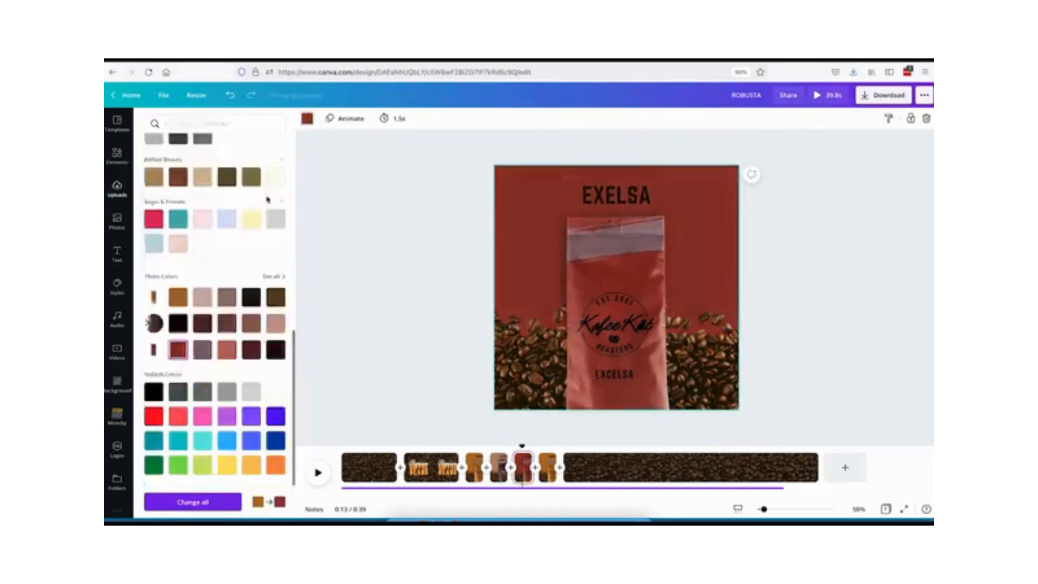
{"action": "left_click", "coordinate": [178, 438]}
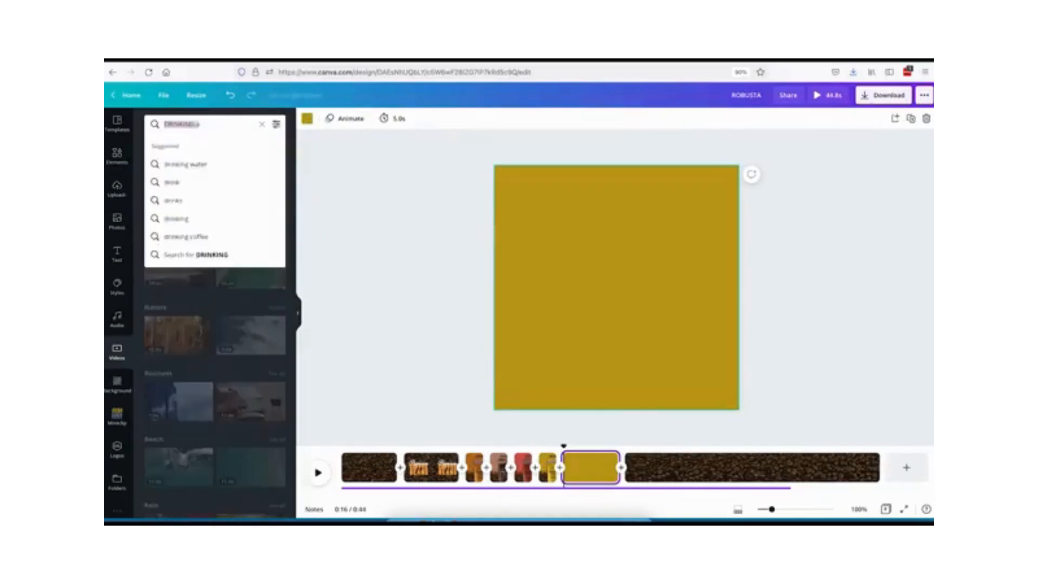
Add an espresso-pouring clip from the drink coffee video search to the new page and crop it to fit.
{"action": "key", "text": "Return"}
{"action": "scroll", "coordinate": [215, 324], "scroll_direction": "down", "scroll_amount": 10}
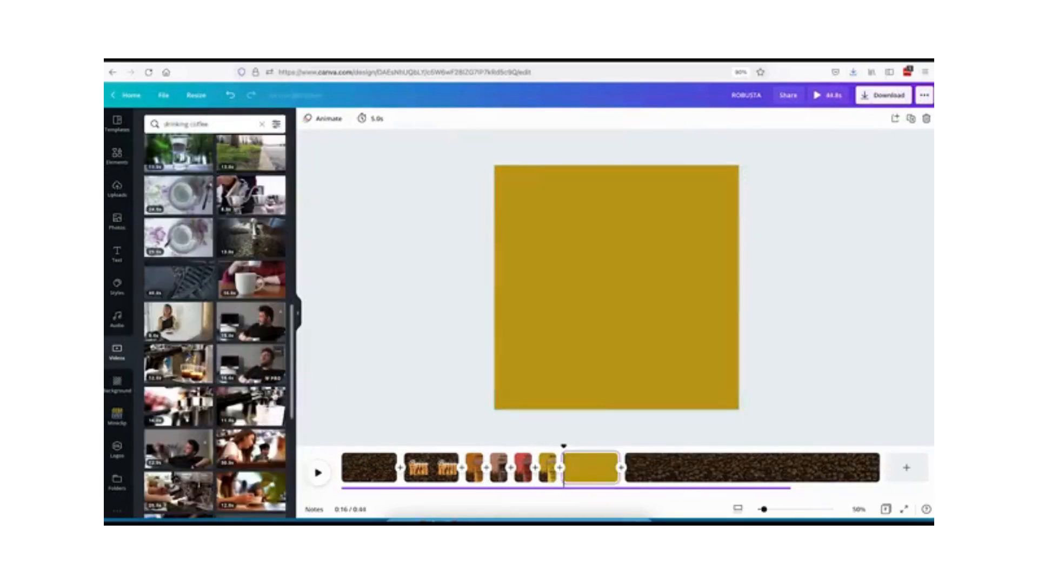
{"action": "left_click_drag", "start_coordinate": [253, 359], "coordinate": [535, 303]}
{"action": "scroll", "coordinate": [242, 251], "scroll_direction": "down", "scroll_amount": 15}
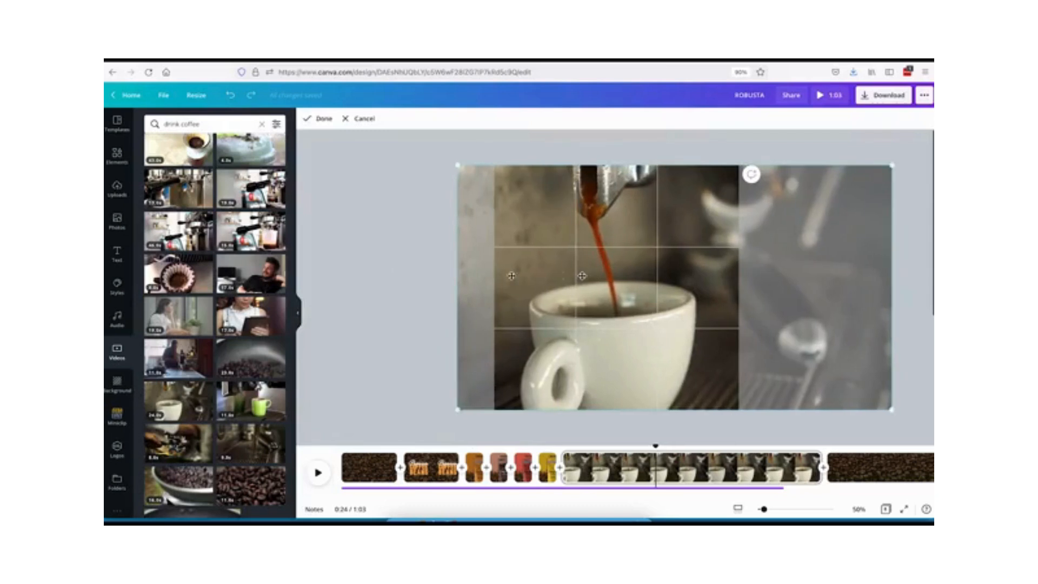
{"action": "left_click", "coordinate": [396, 293]}
{"action": "left_click", "coordinate": [617, 288]}
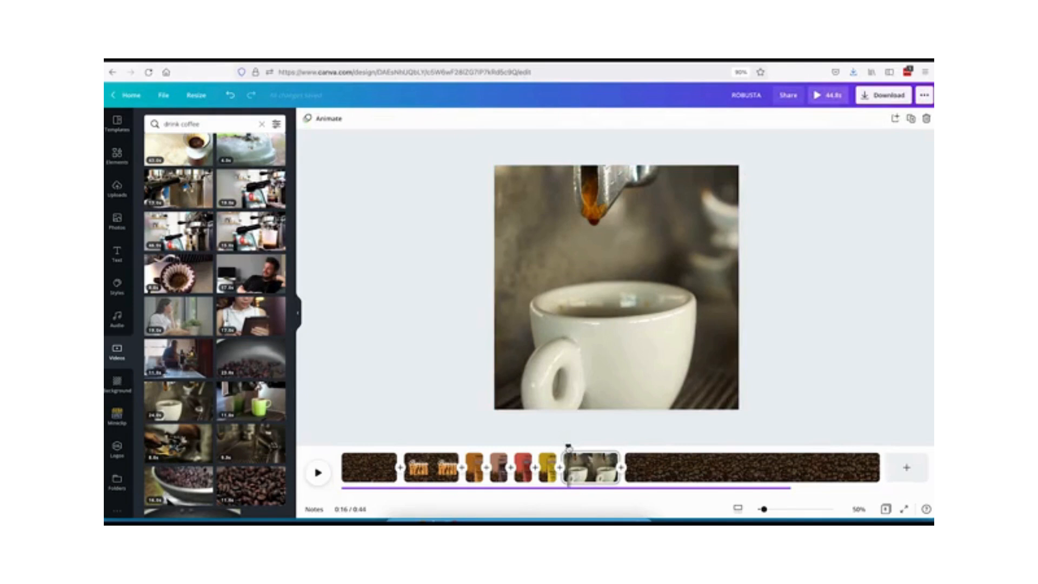
Trim the espresso clip and add the Kofee Kat logo with COMING SOON neon text to the final beans section.
{"action": "left_click_drag", "start_coordinate": [613, 449], "coordinate": [650, 448]}
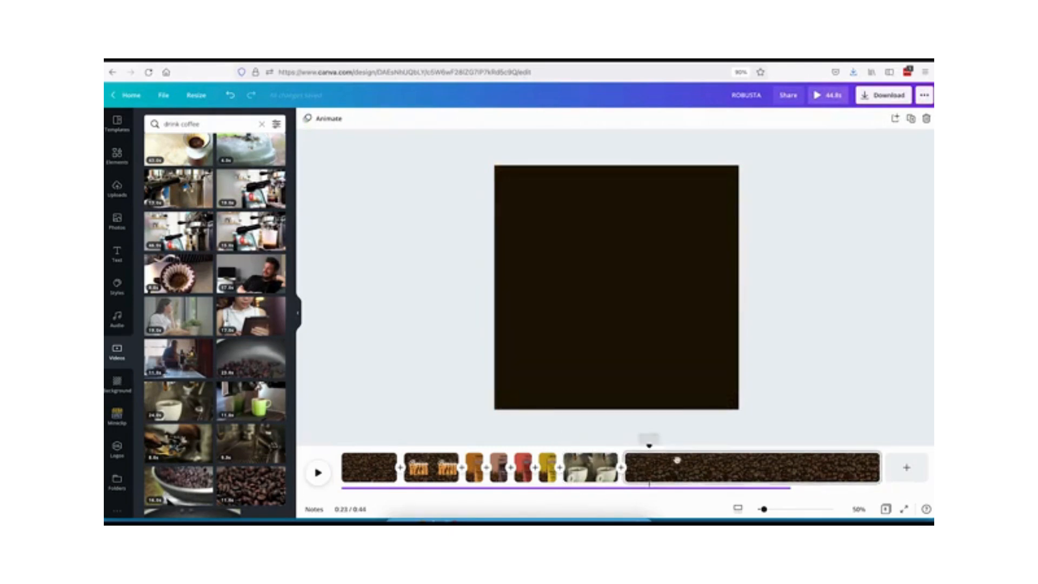
{"action": "left_click", "coordinate": [687, 466]}
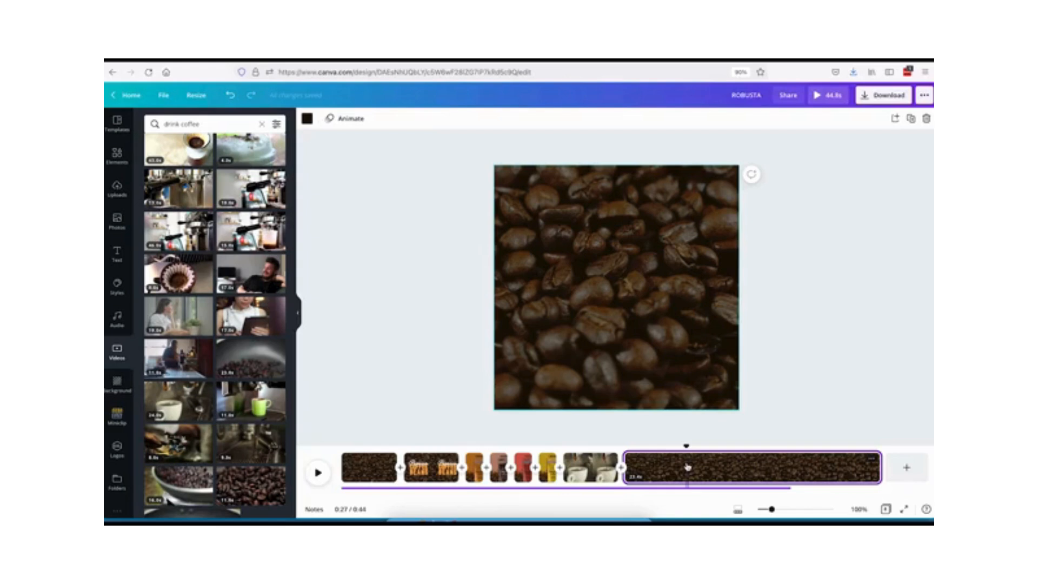
{"action": "left_click", "coordinate": [401, 509]}
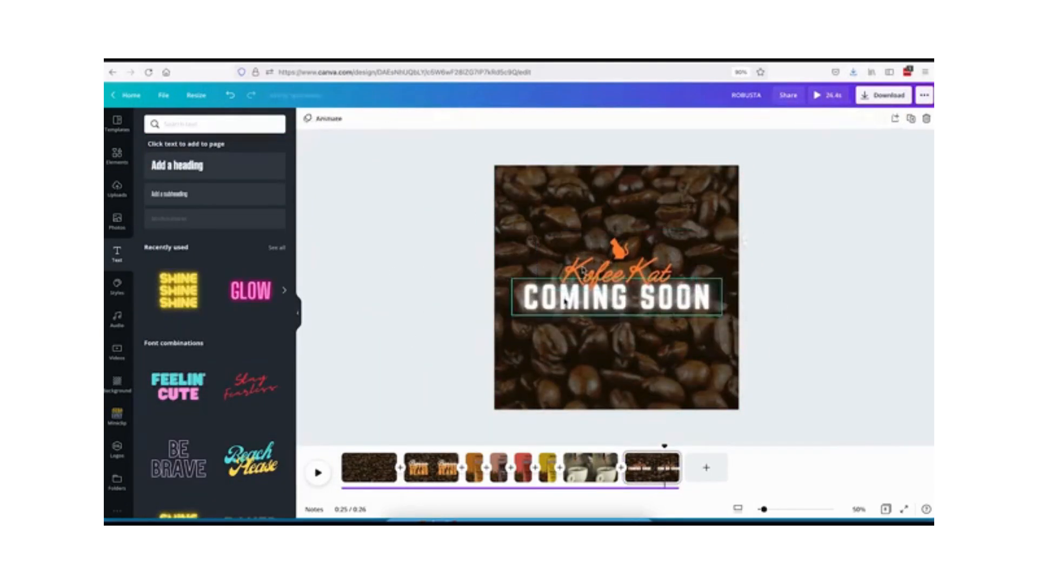
{"action": "left_click", "coordinate": [583, 270]}
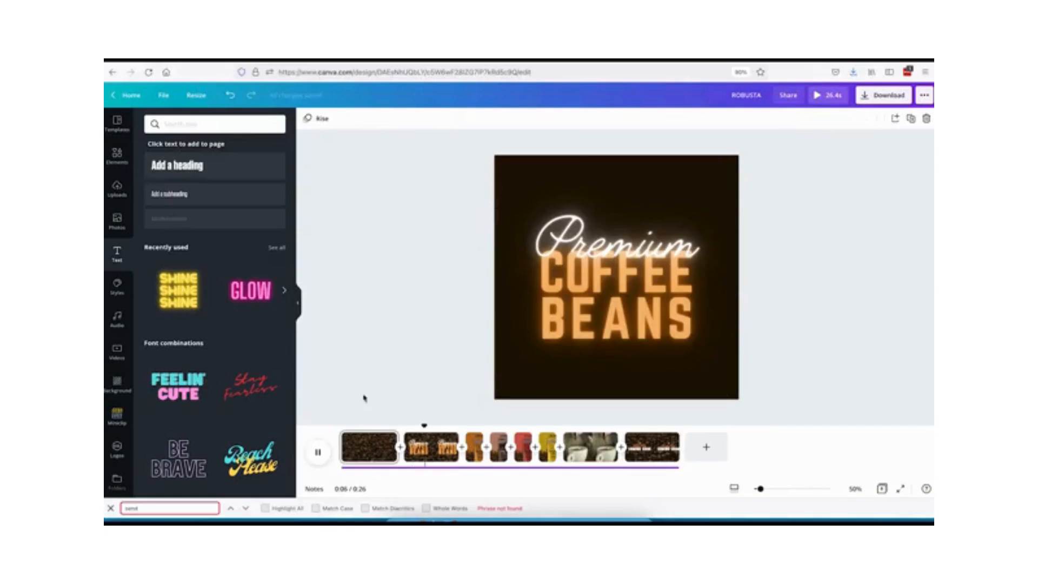
Play back the video to review the sequence of sections.
{"action": "left_click", "coordinate": [377, 428]}
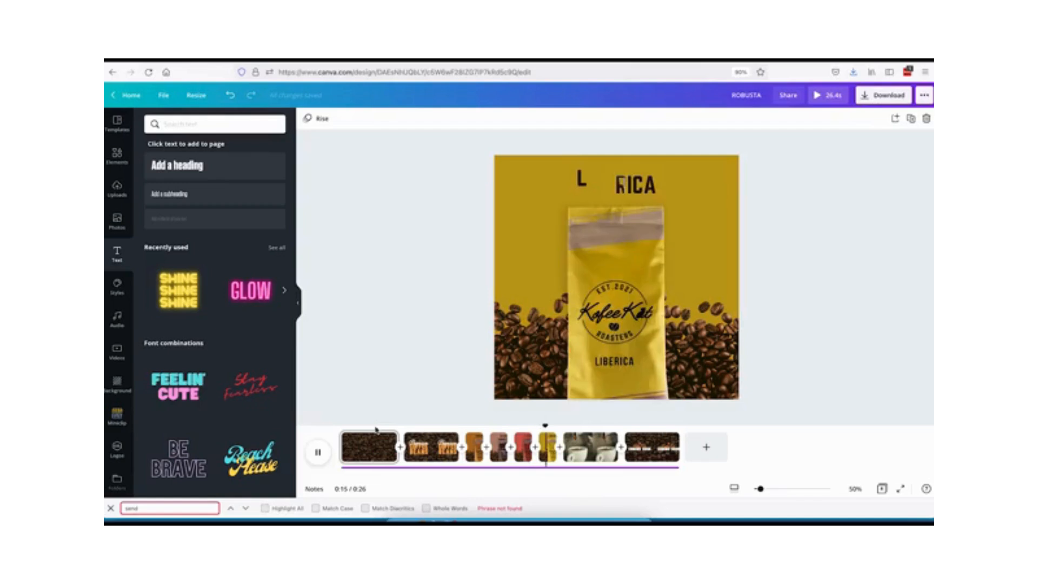
{"action": "left_click", "coordinate": [391, 439]}
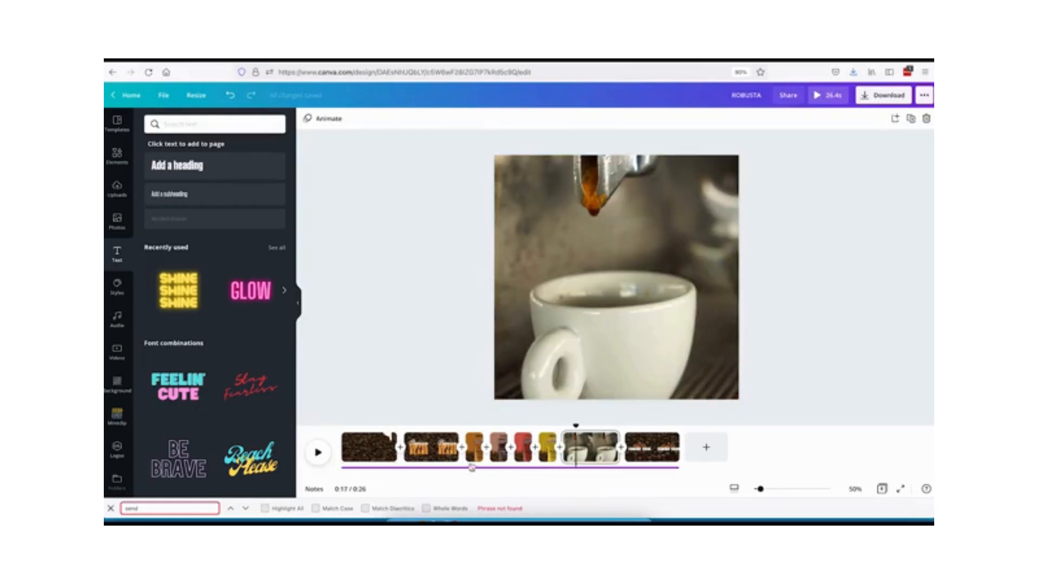
Set the Robusta, Arabica and Exelsa page durations to 2.0 s each.
{"action": "left_click", "coordinate": [475, 458]}
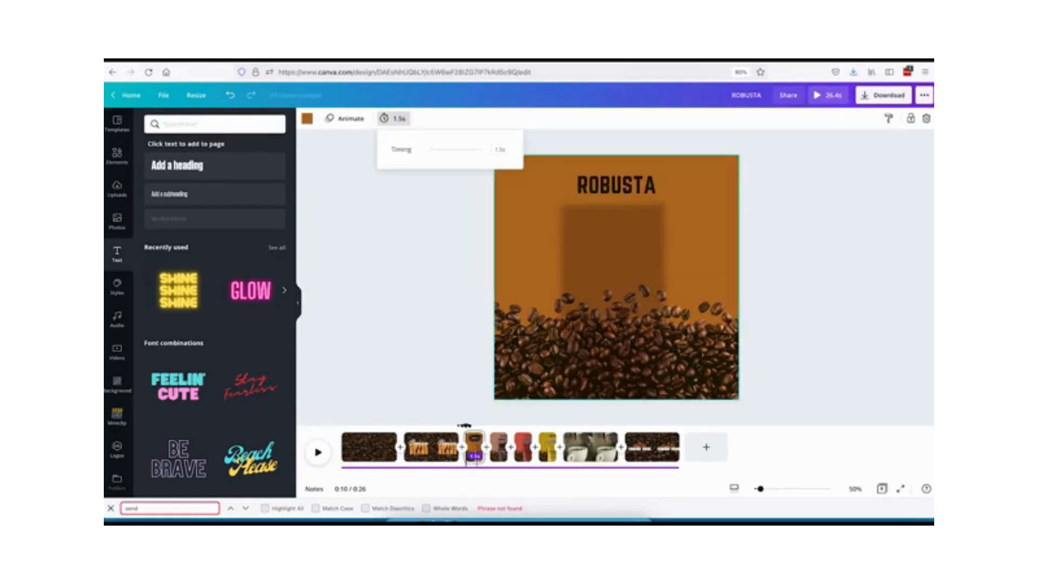
{"action": "key", "text": "Return"}
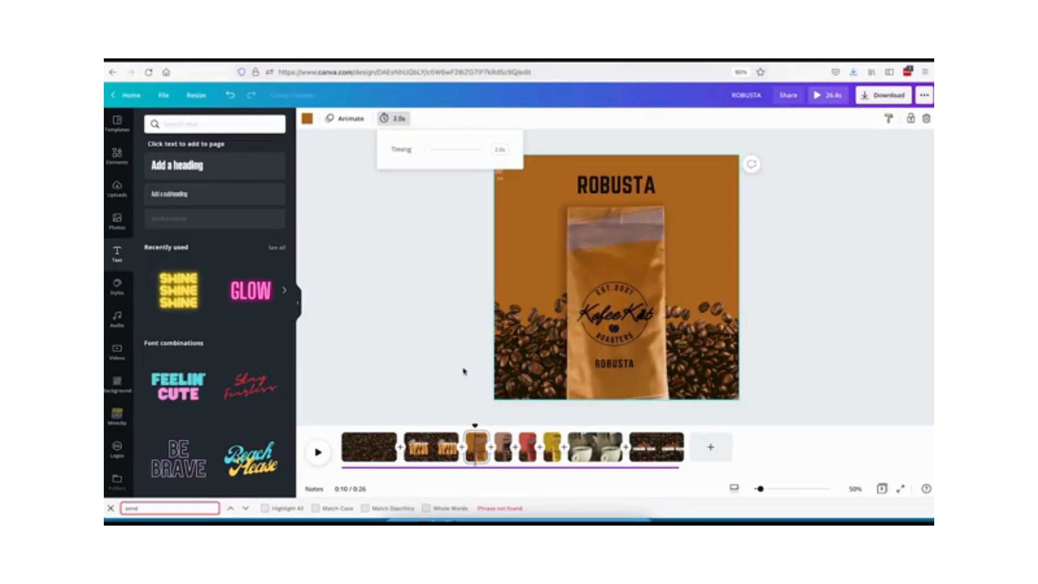
{"action": "left_click", "coordinate": [505, 460]}
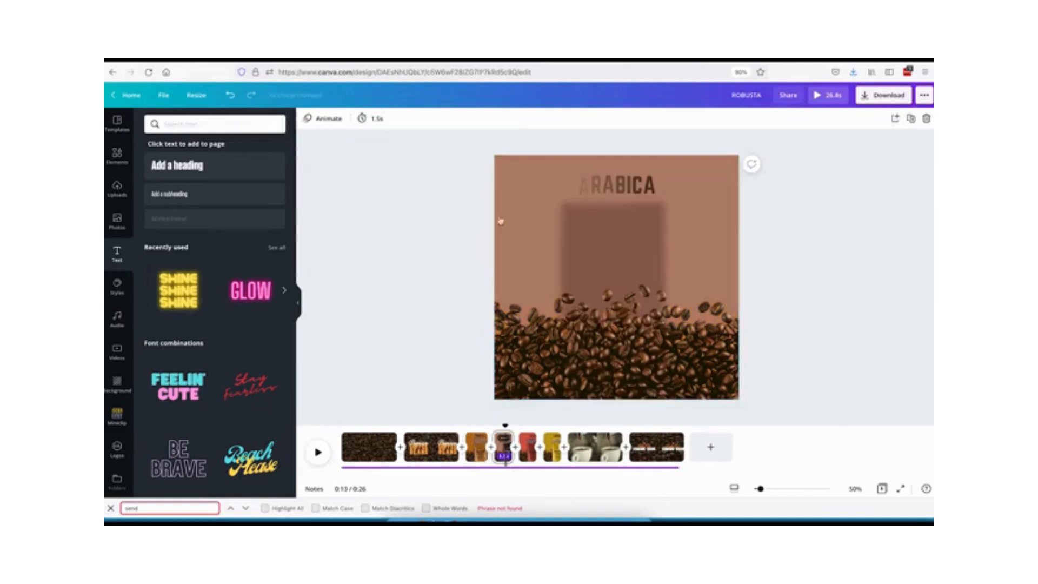
{"action": "left_click", "coordinate": [394, 119]}
{"action": "key", "text": "Return"}
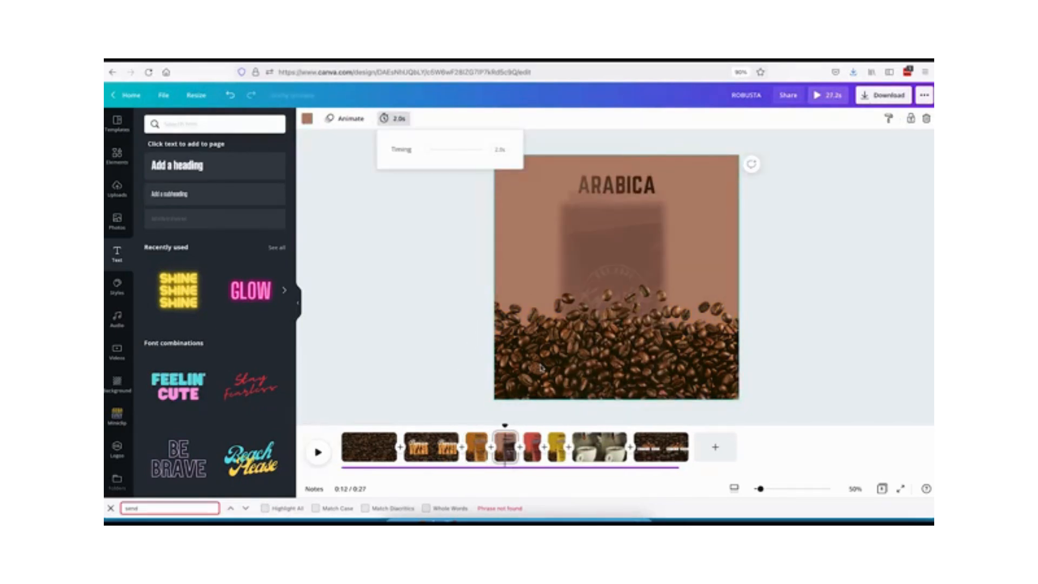
{"action": "left_click", "coordinate": [532, 457]}
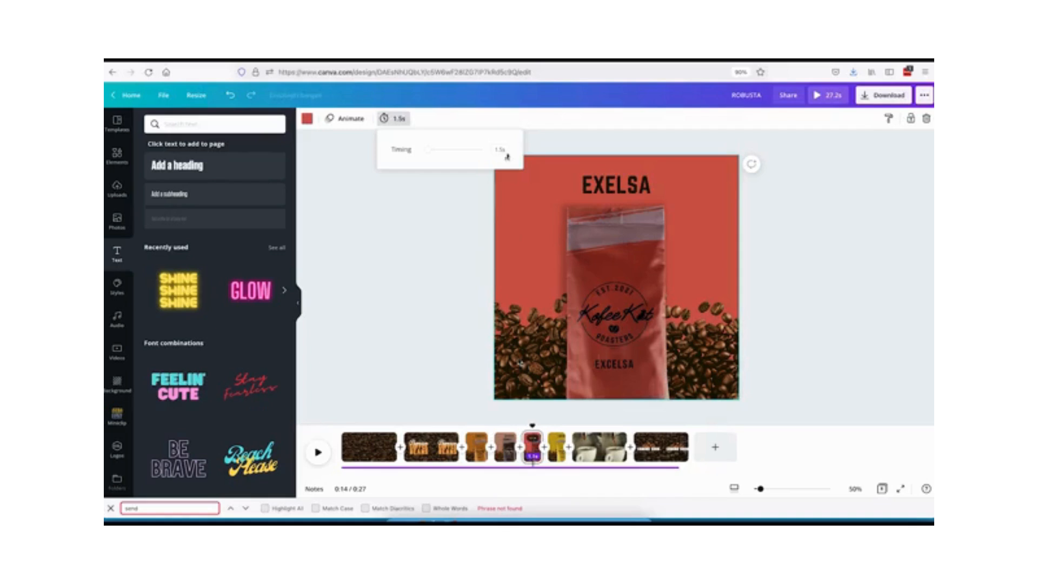
{"action": "type", "text": "2"}
{"action": "key", "text": "Return"}
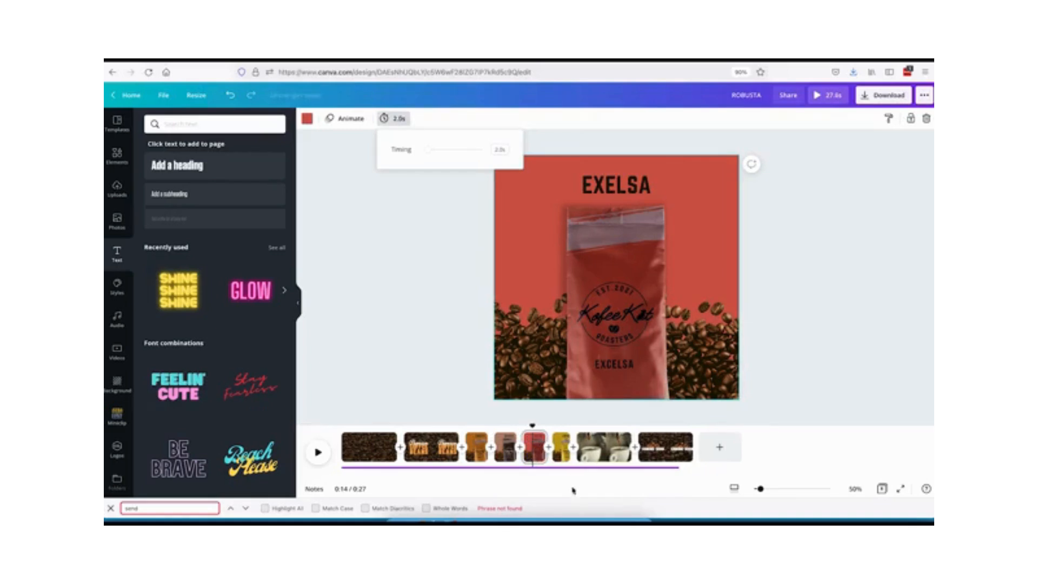